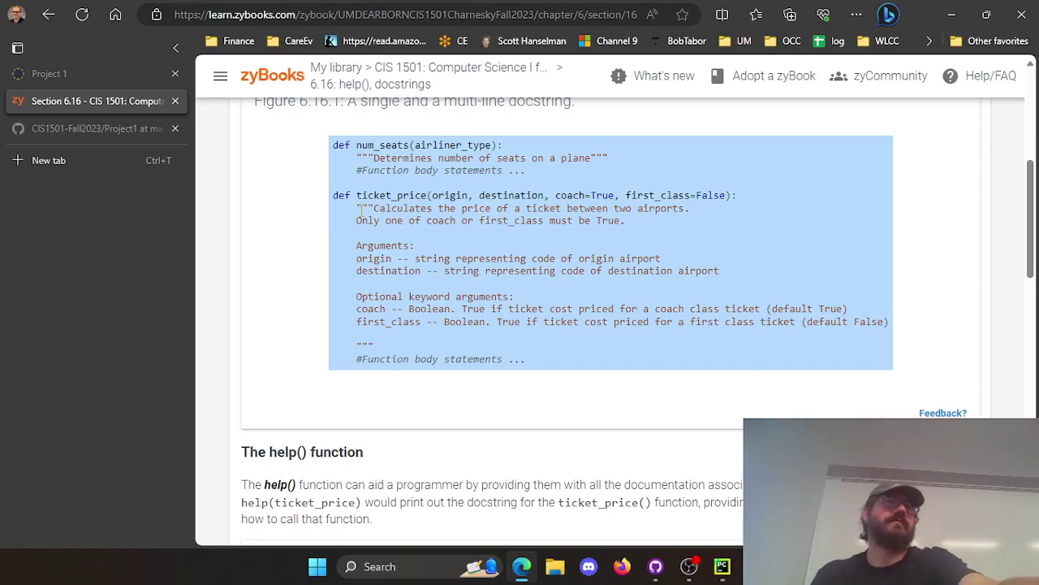
Go back to the zyBooks CIS 1501 table of contents and scroll to chapter 6 Functions.
scroll(556, 335, "down", 5)
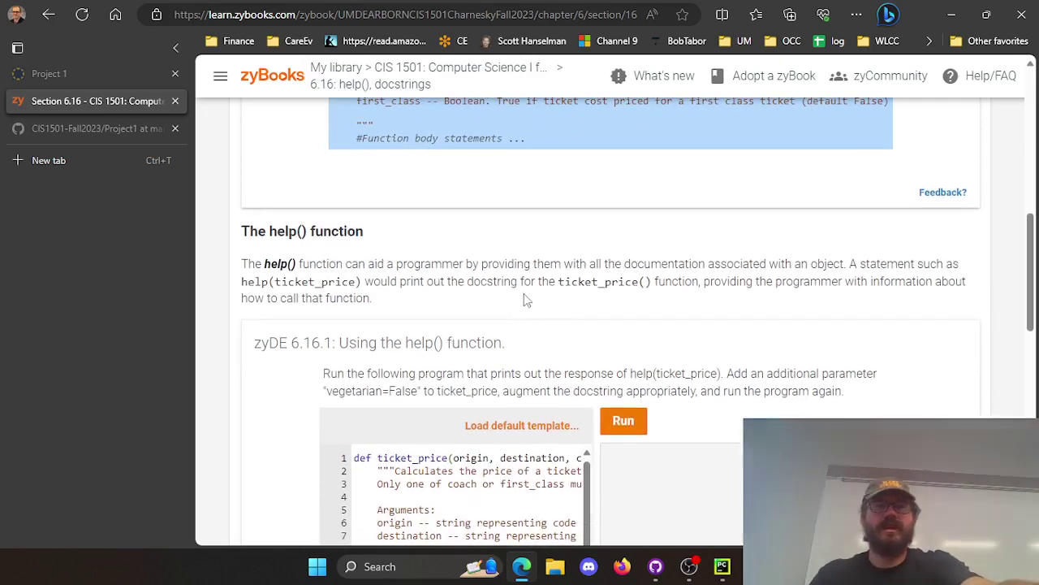
scroll(636, 301, "down", 10)
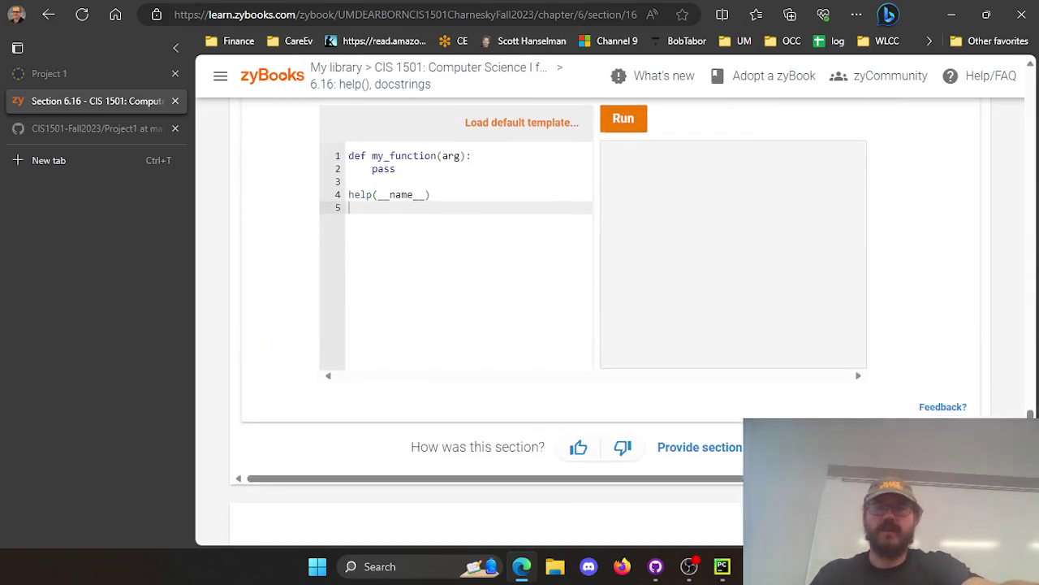
left_click(462, 75)
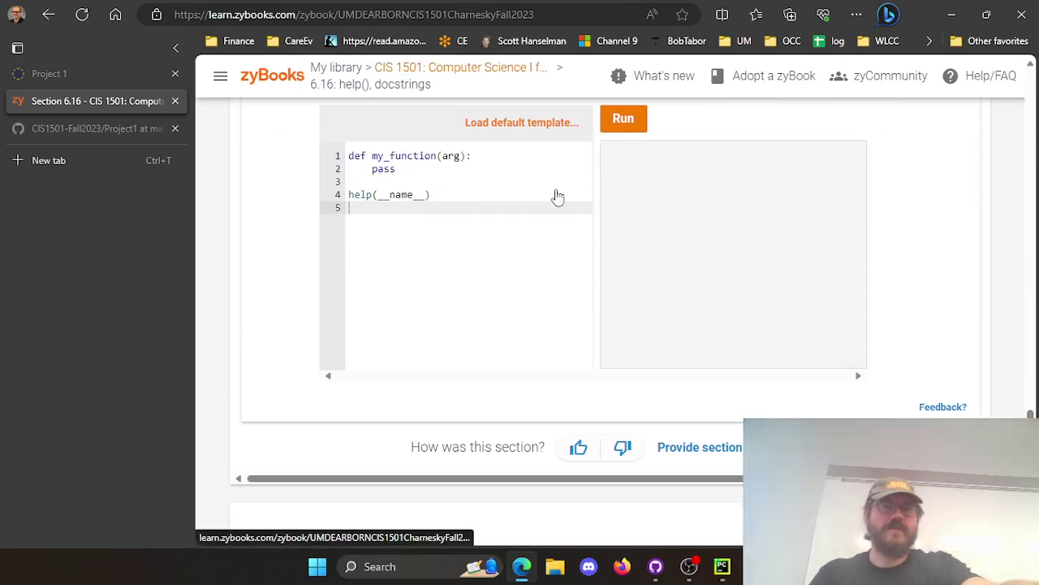
scroll(413, 278, "down", 3)
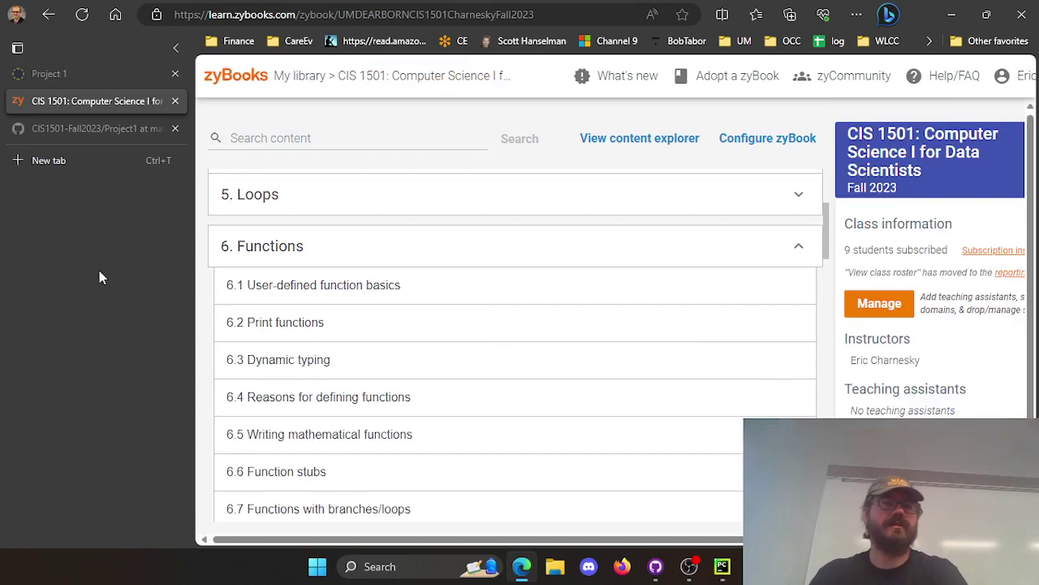
key("ctrl+t")
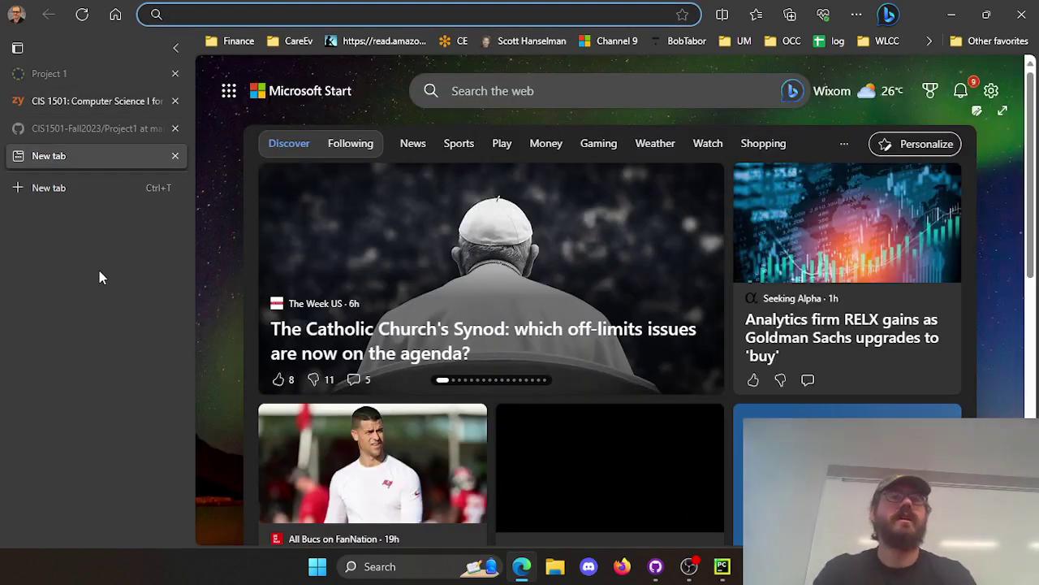
Sign in to GitHub Classroom in a new tab and enter the CIS1501-Fall2023 classroom.
left_click(32, 78)
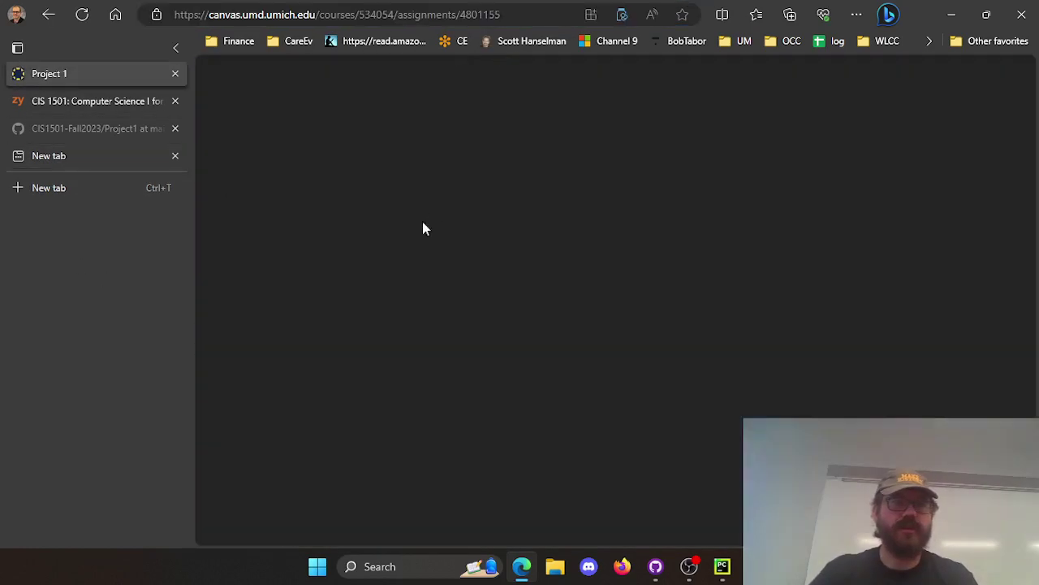
left_click(317, 150)
key("ctrl+t")
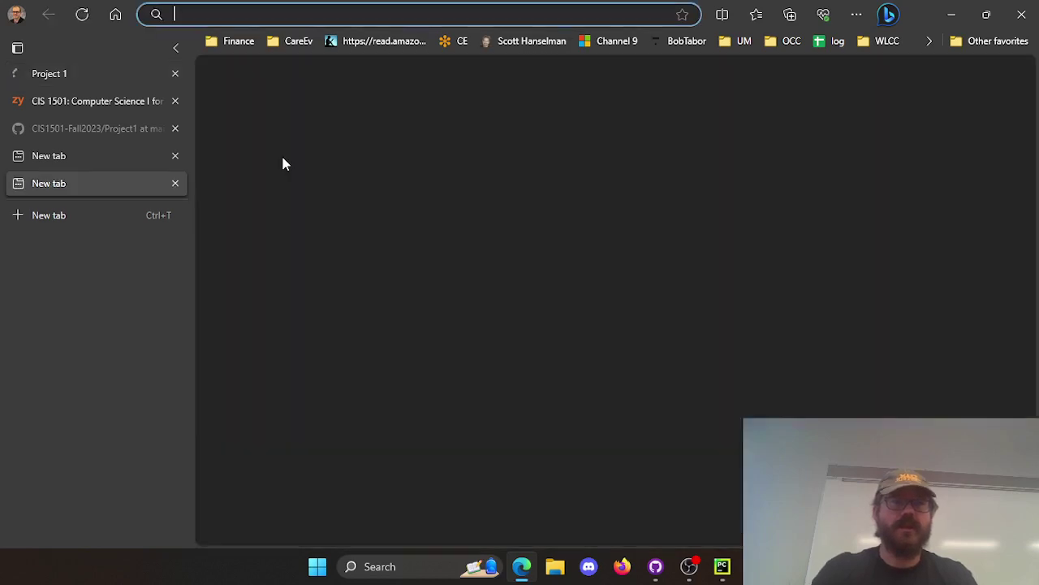
type("class")
key("Return")
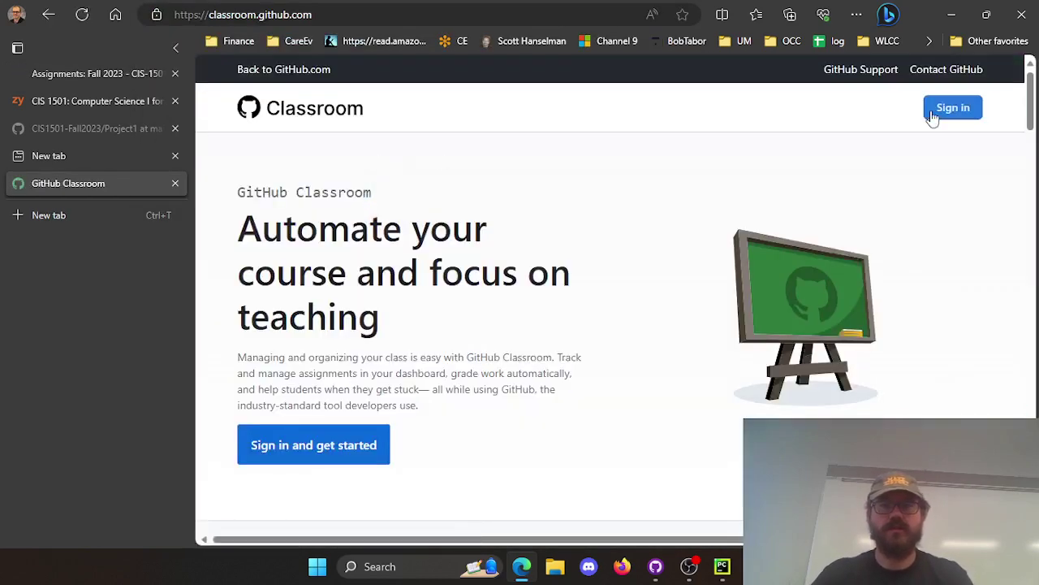
left_click(933, 117)
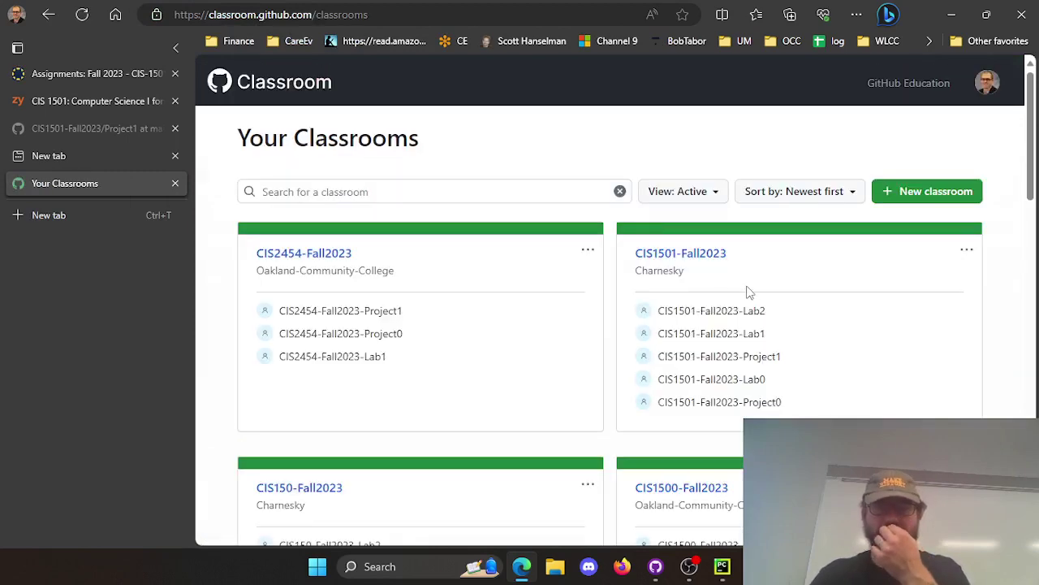
scroll(518, 360, "down", 1)
scroll(499, 395, "down", 1)
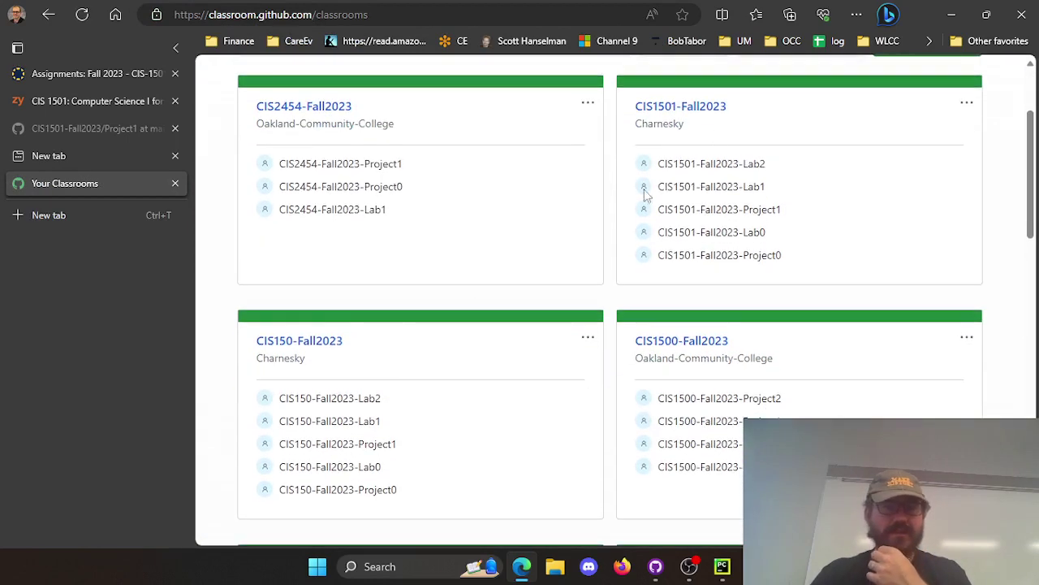
left_click(696, 107)
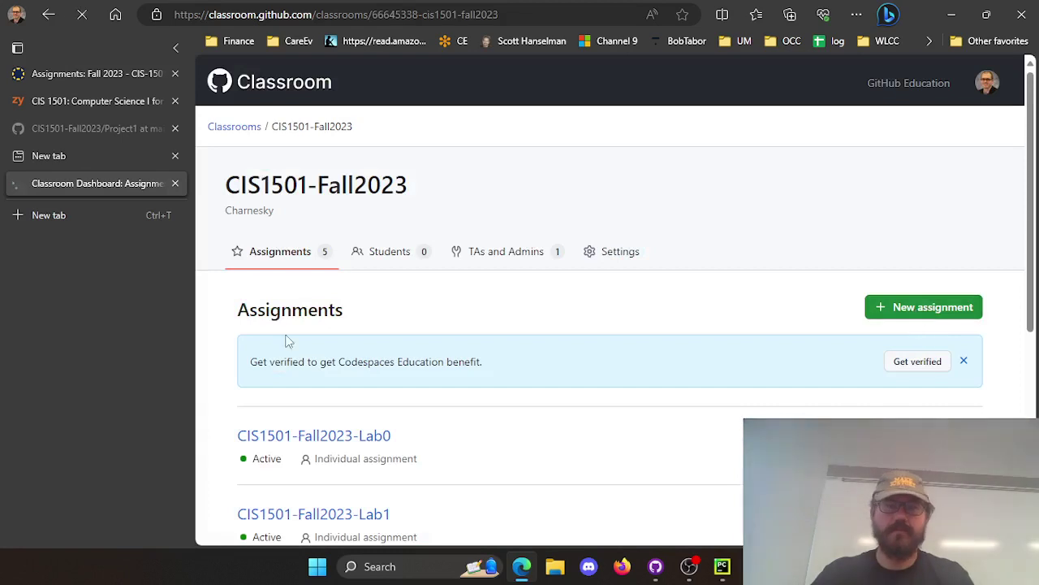
Create the CIS1501-Fall2023-Project2 assignment using Charnesky/PythonTemplate as starter code.
left_click(646, 283)
type("CIS150")
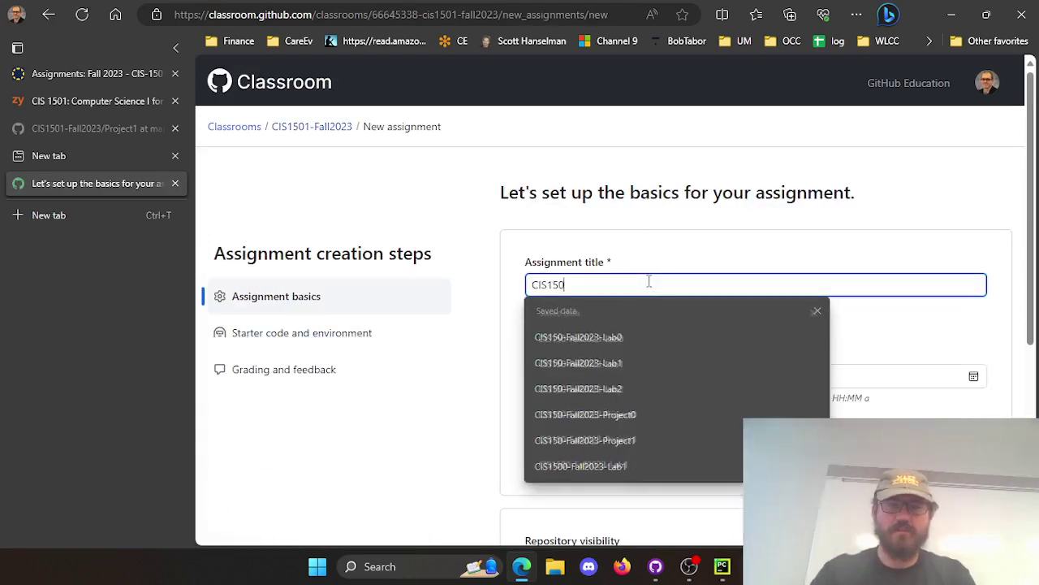
type("1-Fall2023-")
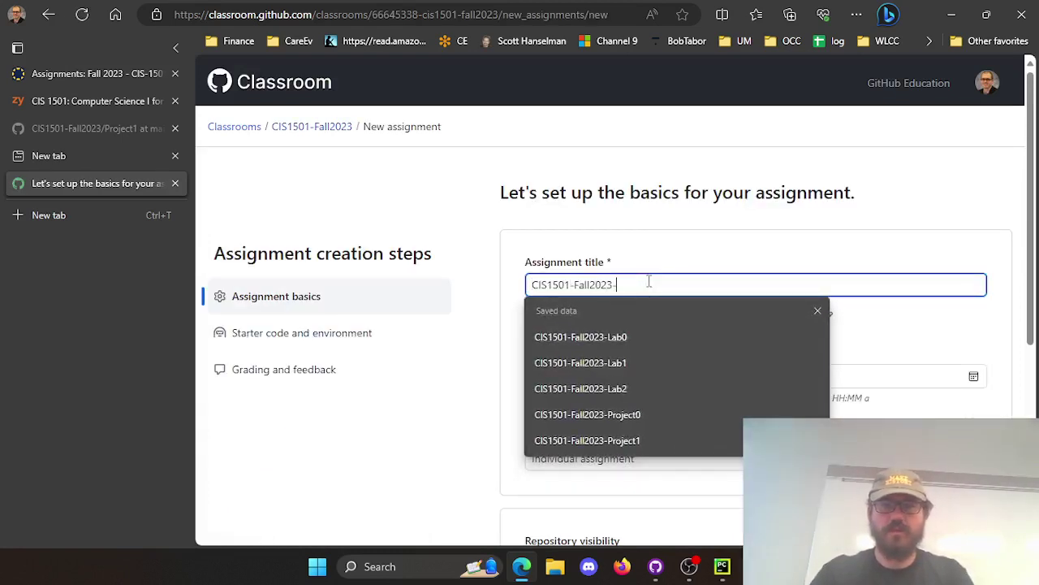
type("Project2")
scroll(750, 293, "down", 3)
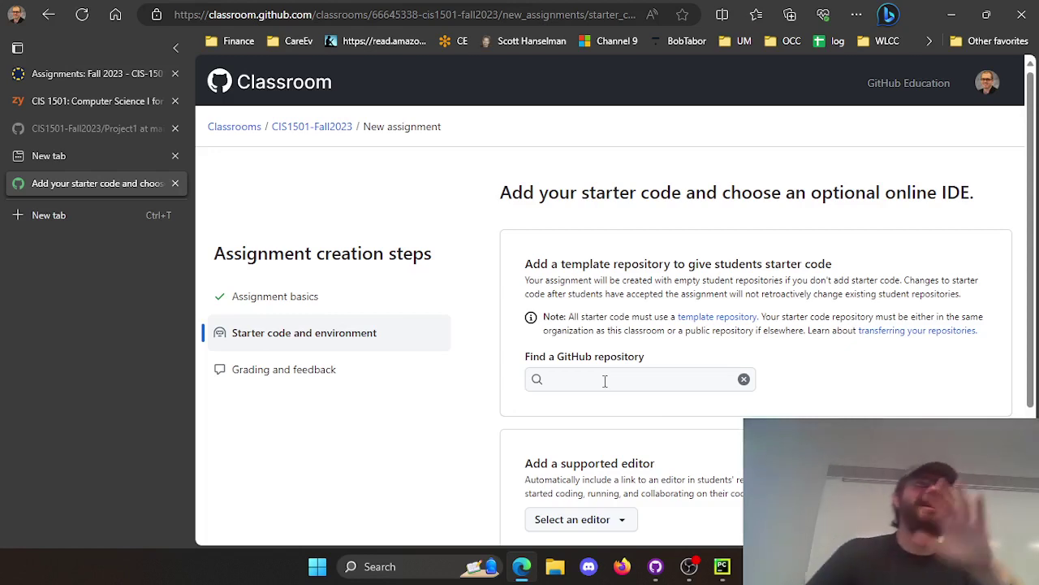
left_click(605, 381)
type("c")
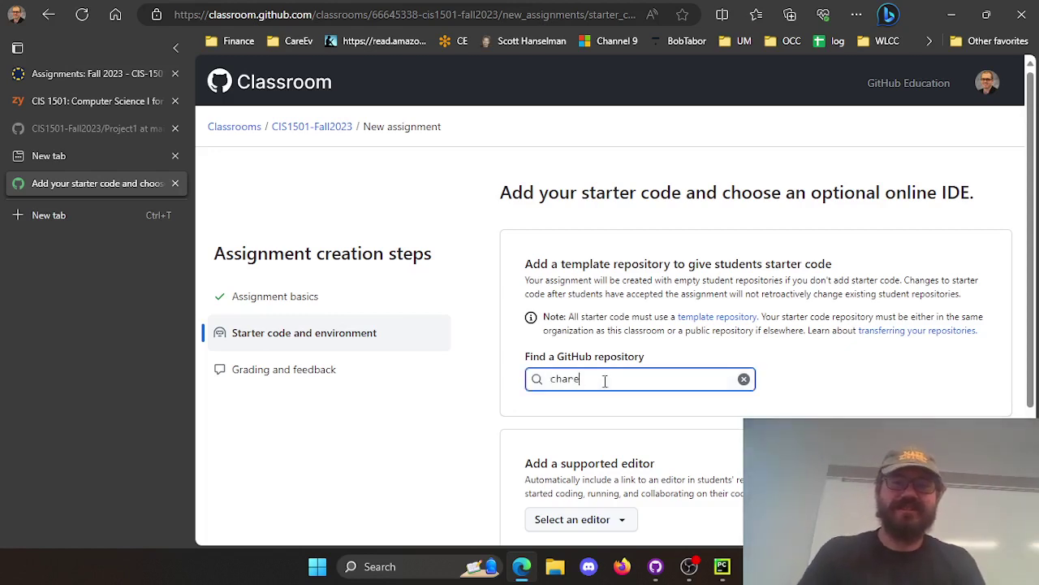
type("harnesky/pythontem")
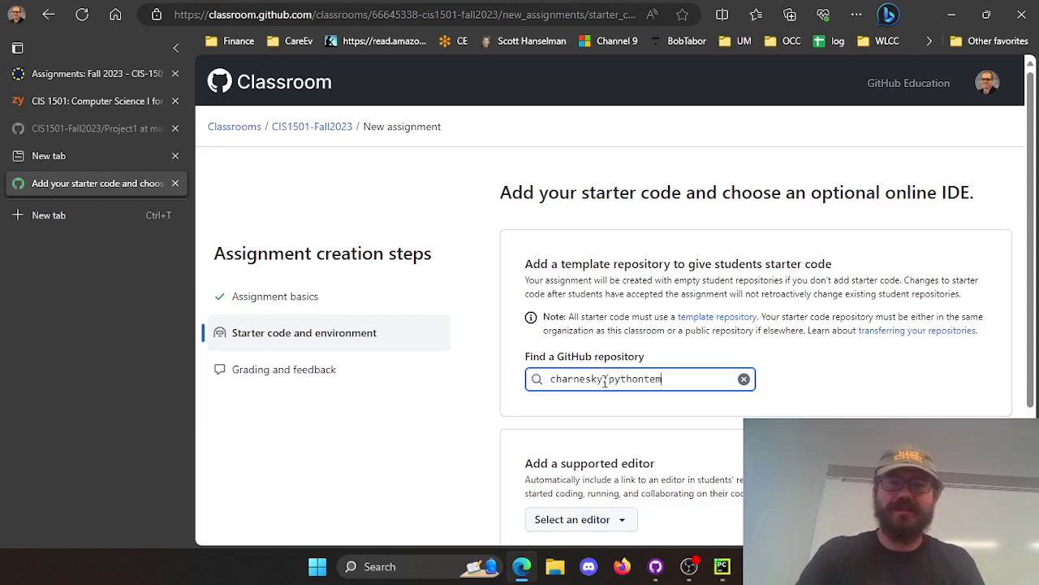
type("pl")
left_click(596, 409)
scroll(899, 410, "down", 2)
left_click(980, 414)
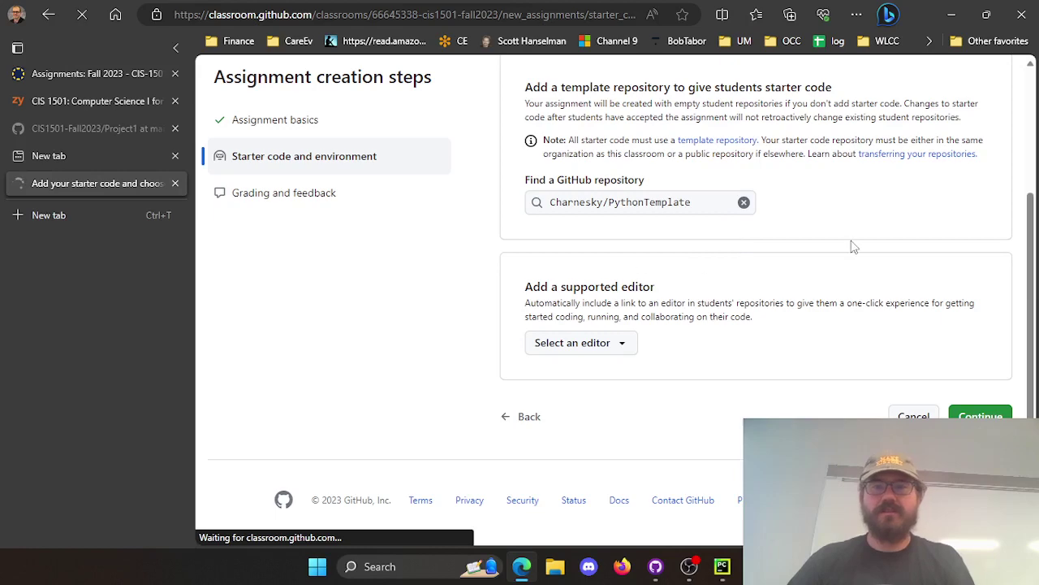
scroll(755, 307, "down", 2)
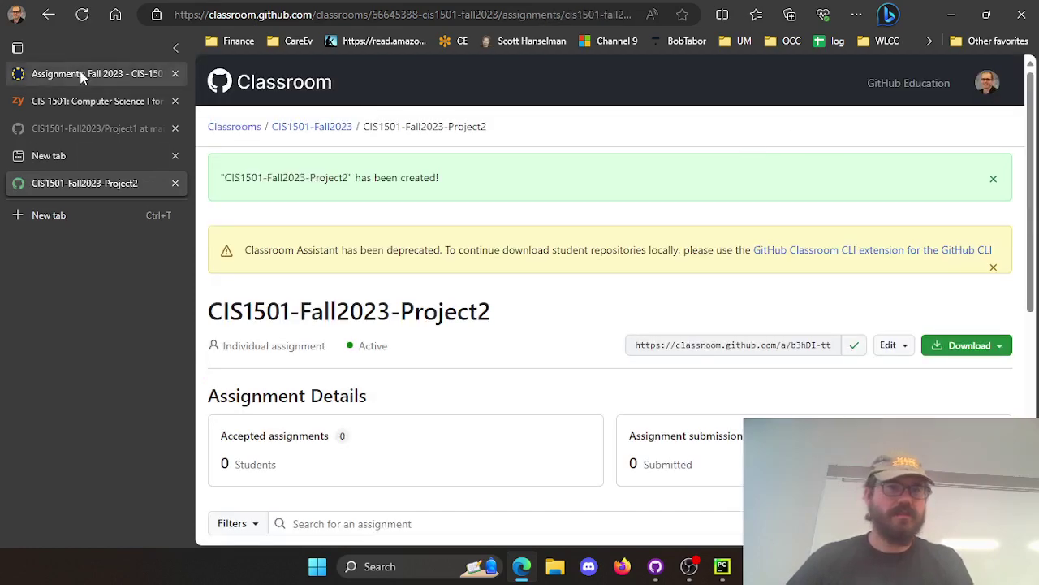
left_click(21, 74)
Start a new Canvas assignment named 'Project 2 - Hangman with functions'.
left_click(956, 152)
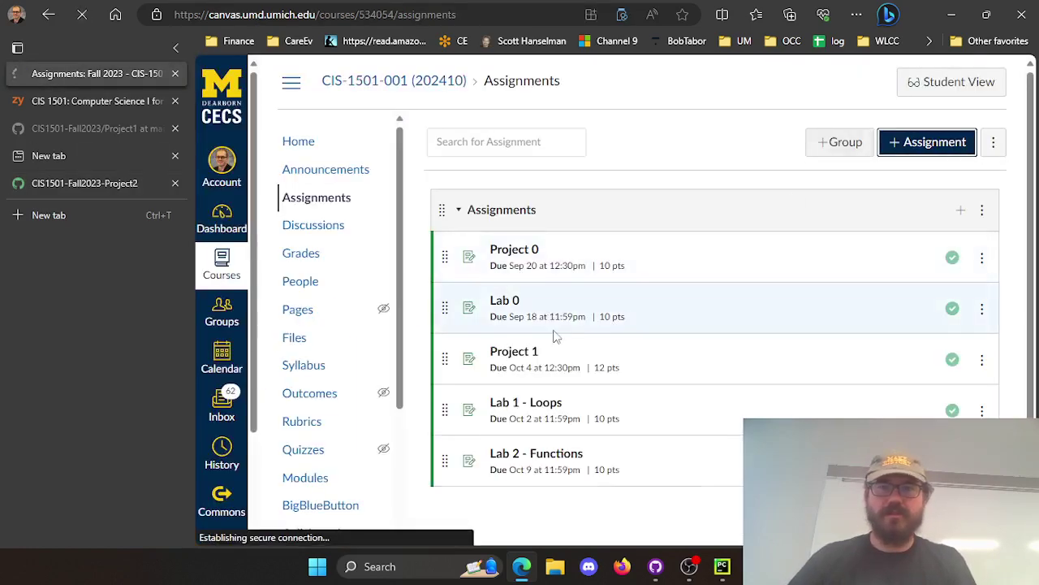
left_click(593, 251)
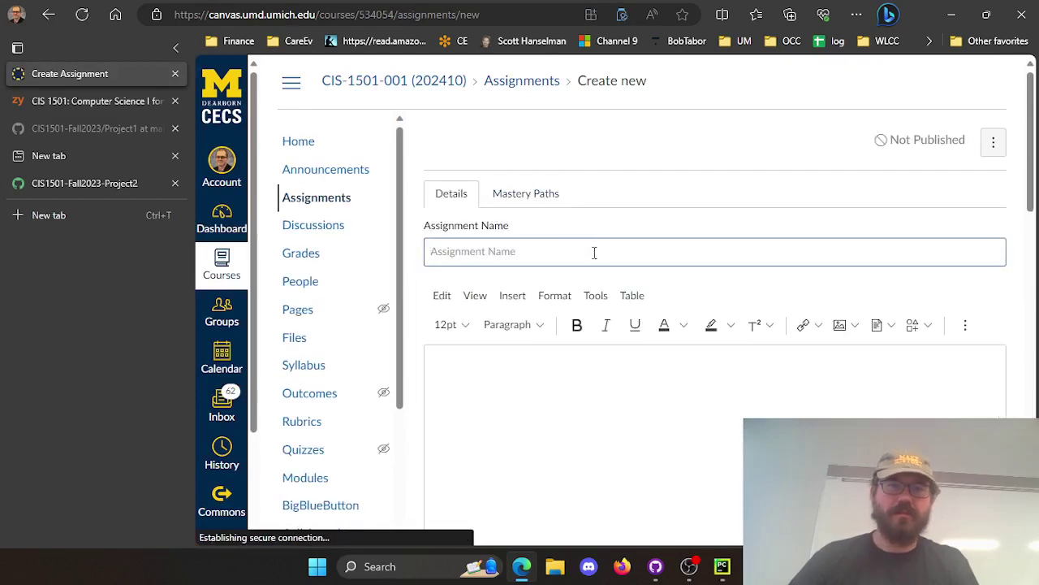
type("Project 2")
key("BackSpace")
type("2 - Hangman with functions")
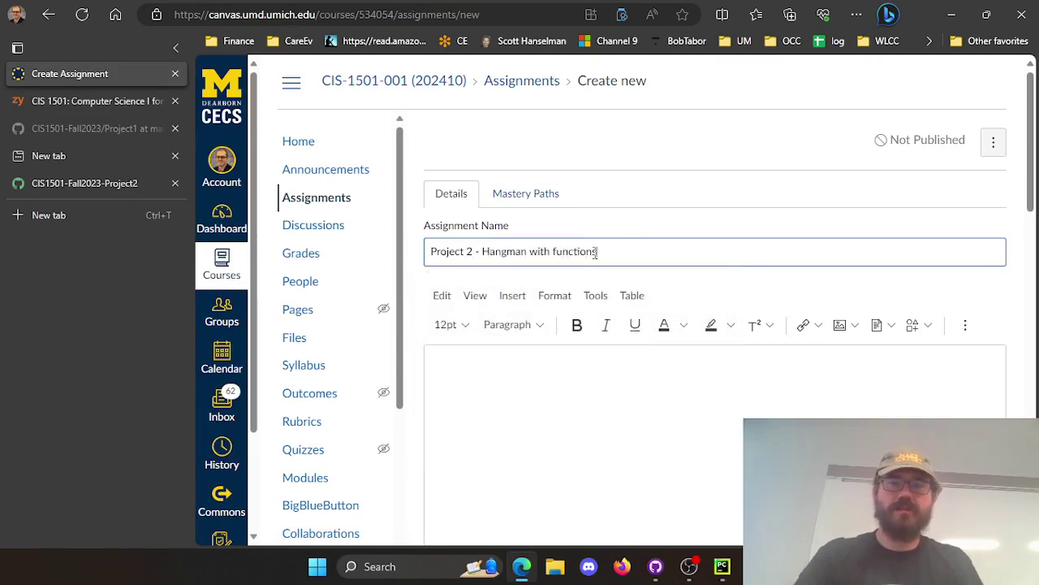
Paste the classroom invitation link into the description and add submission instructions mentioning a self assessment.
left_click(583, 468)
type("https://classroom.github.com/a/b3hDI-tt")
key("Return")
type("P")
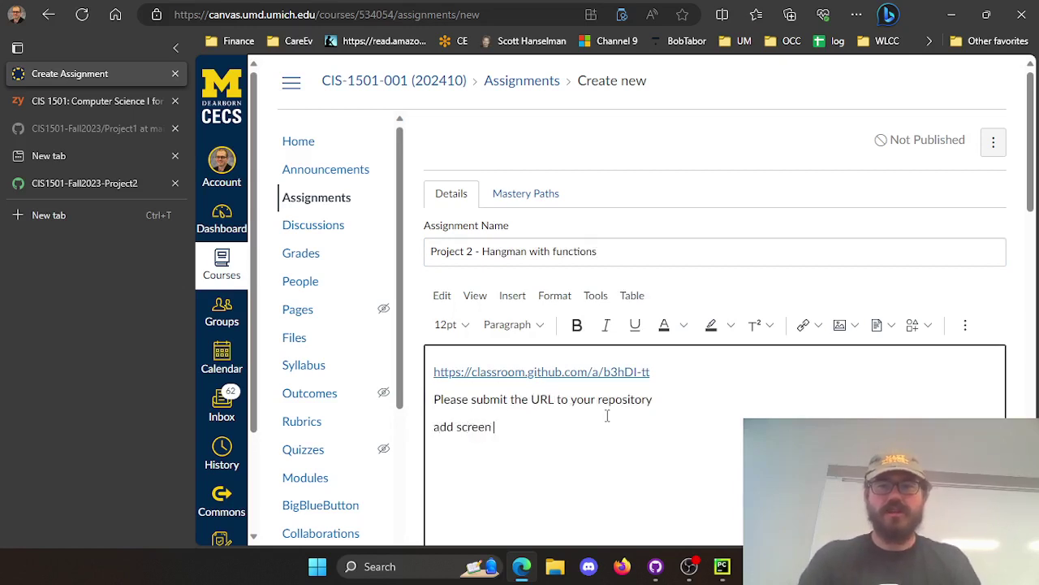
type("and")
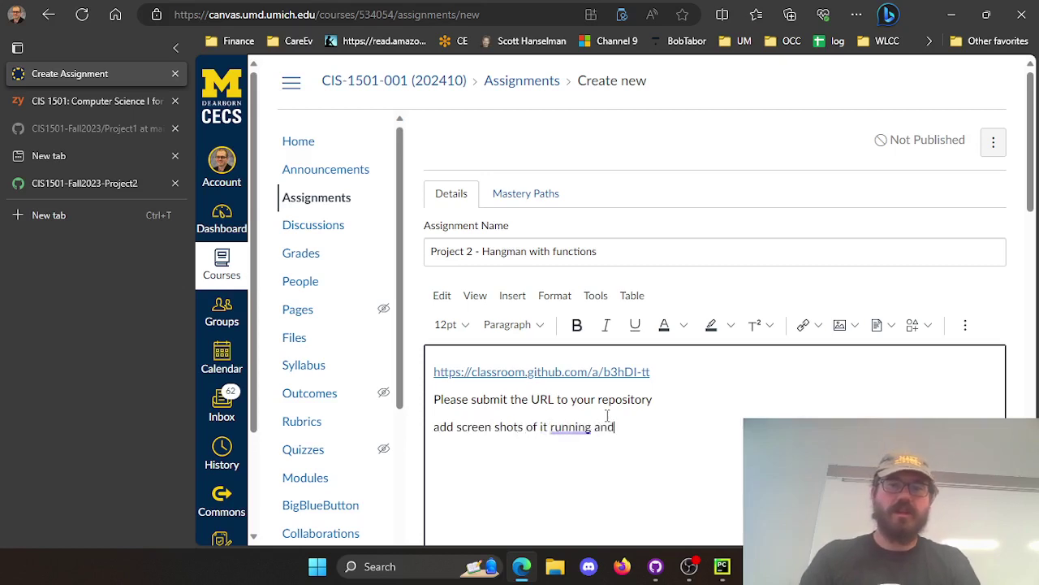
type(" a self assessment using")
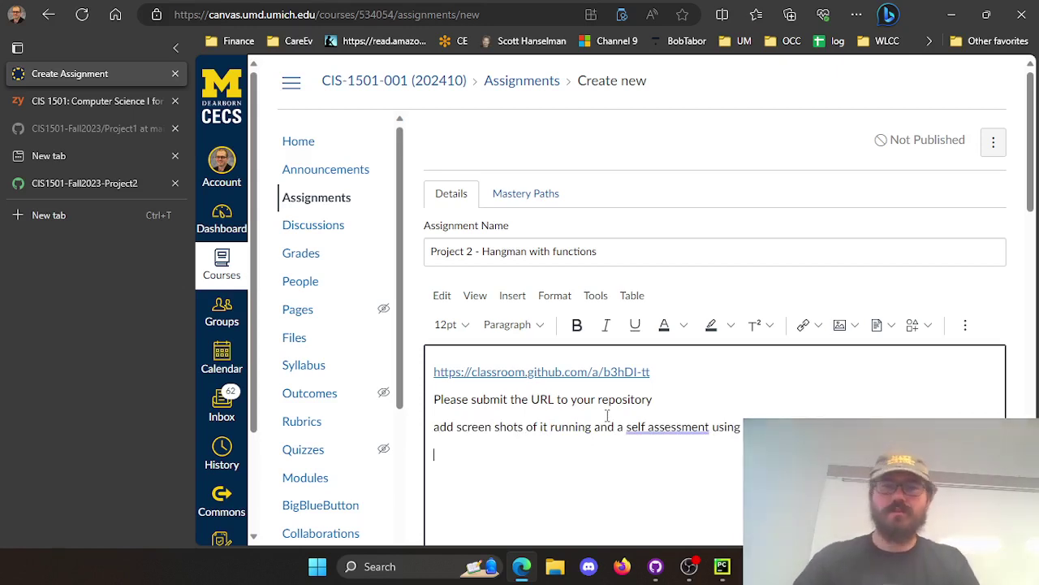
scroll(568, 406, "down", 1)
key("Return")
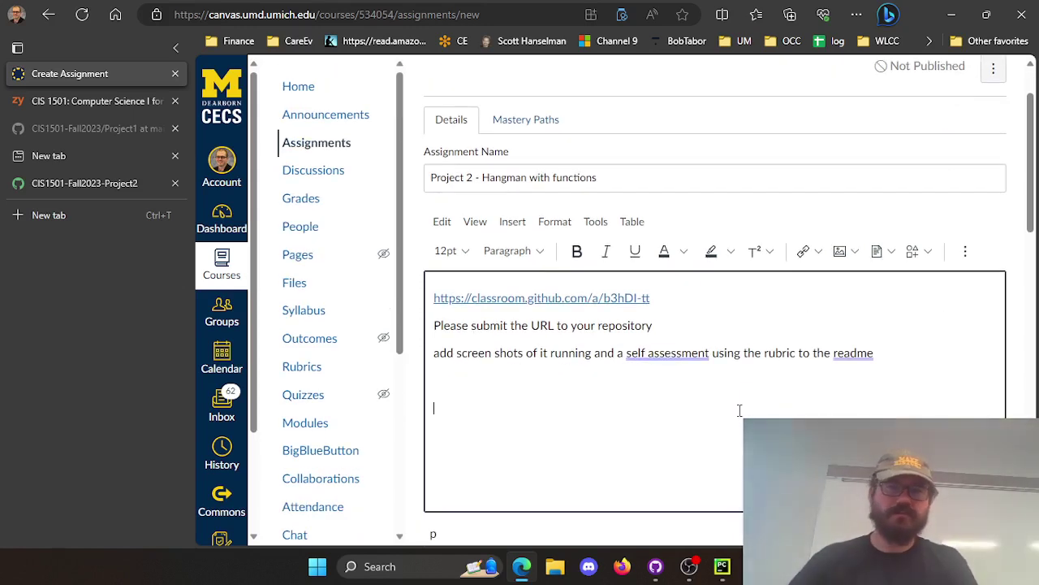
Open the Project 2 assignment in the Fall 2022 CIS-1501 course.
left_click(221, 261)
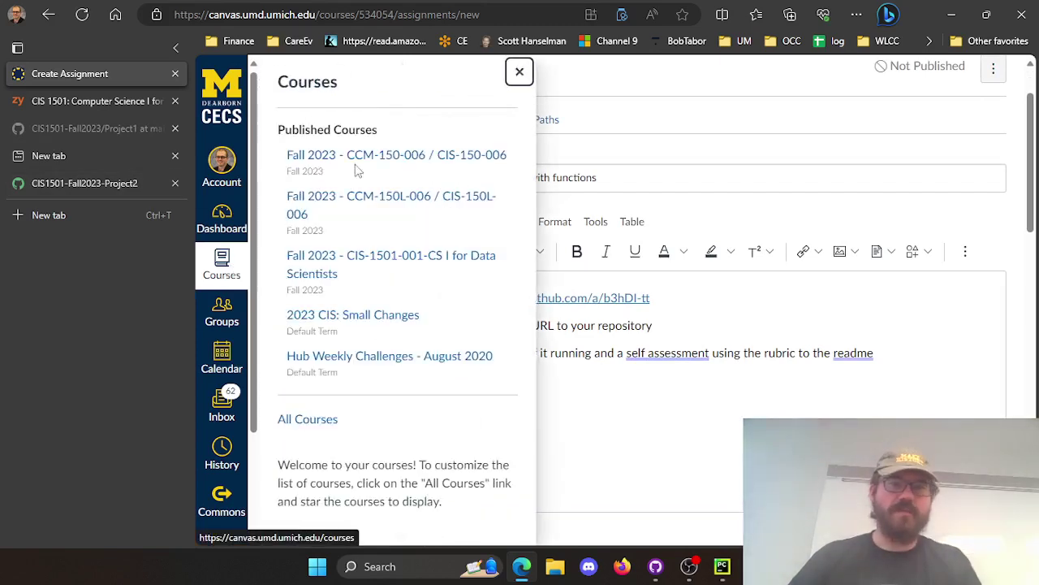
left_click(316, 422, "ctrl")
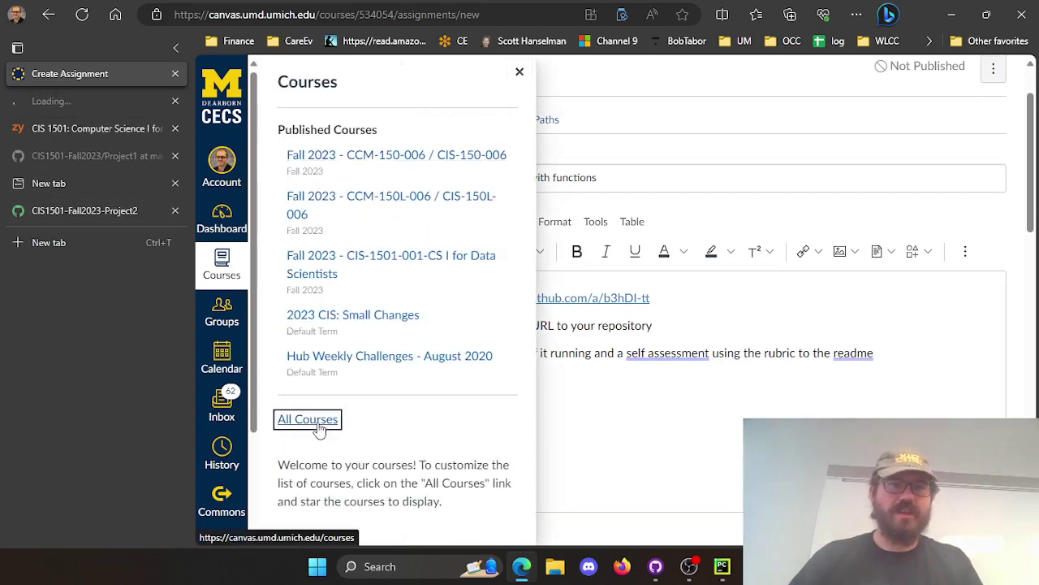
left_click(111, 104)
scroll(495, 308, "down", 6)
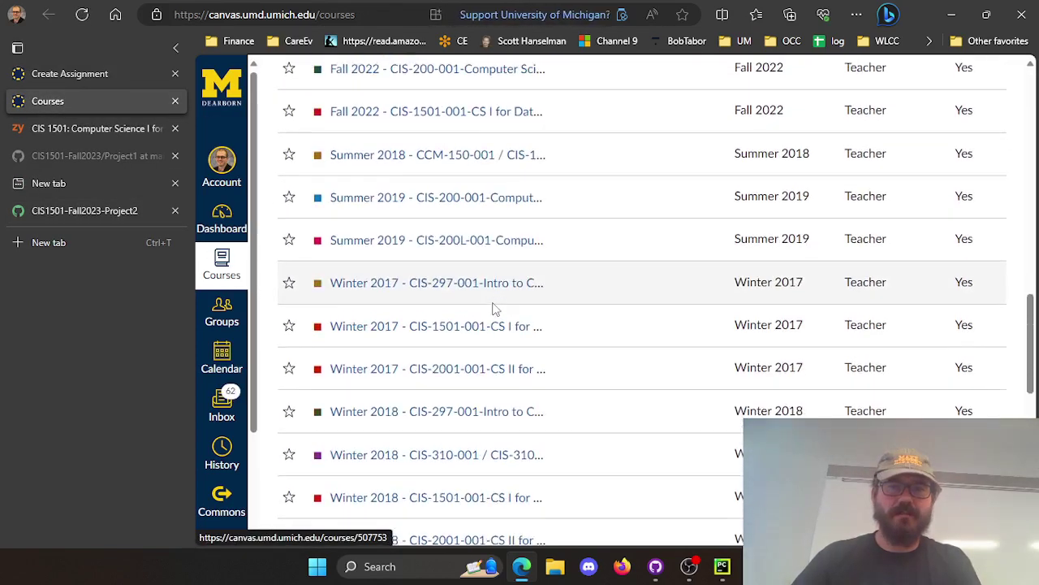
scroll(438, 285, "down", 1)
scroll(436, 276, "up", 3)
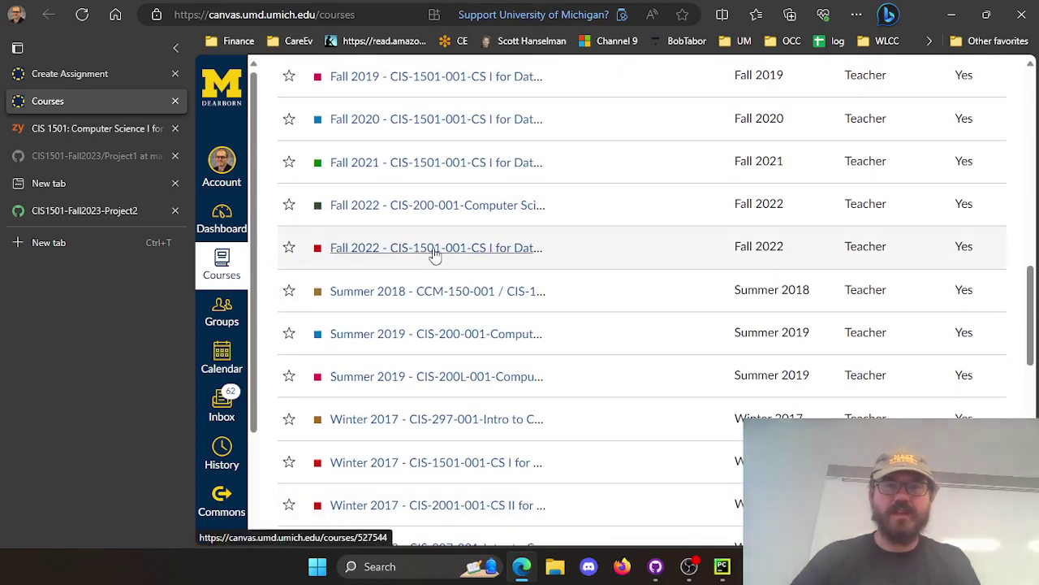
left_click(436, 254)
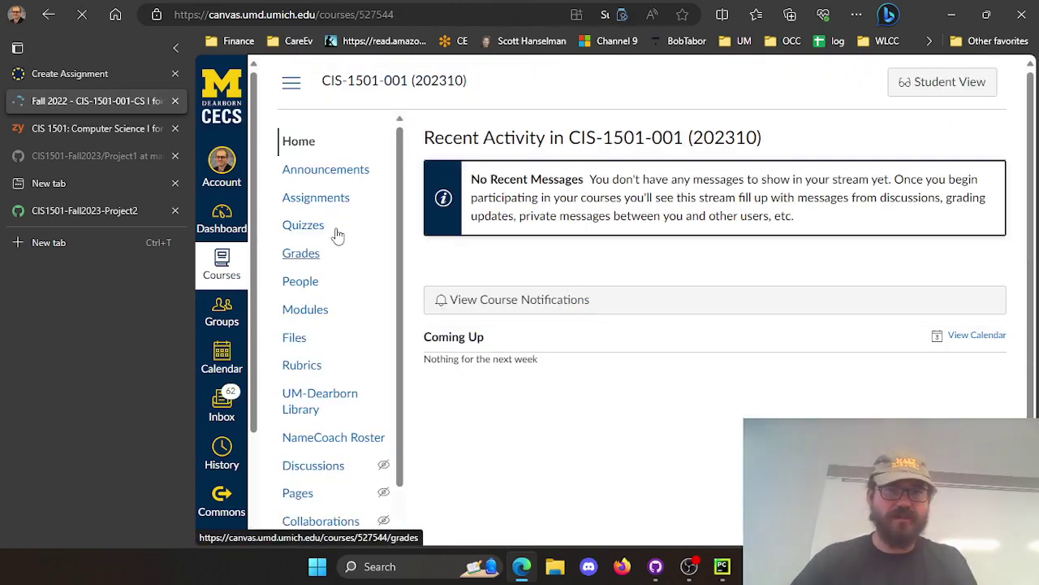
left_click(318, 200)
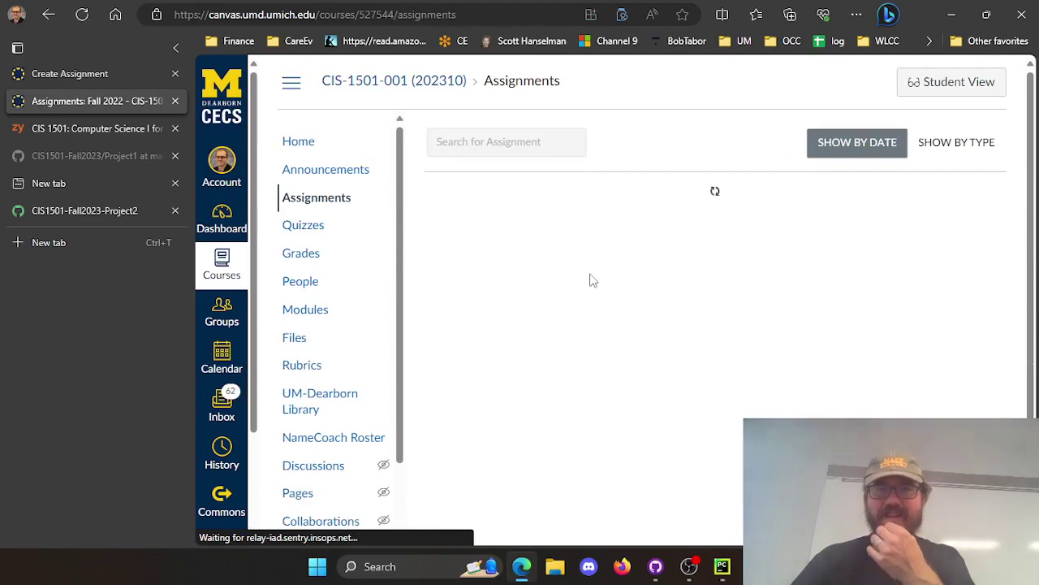
scroll(591, 276, "down", 5)
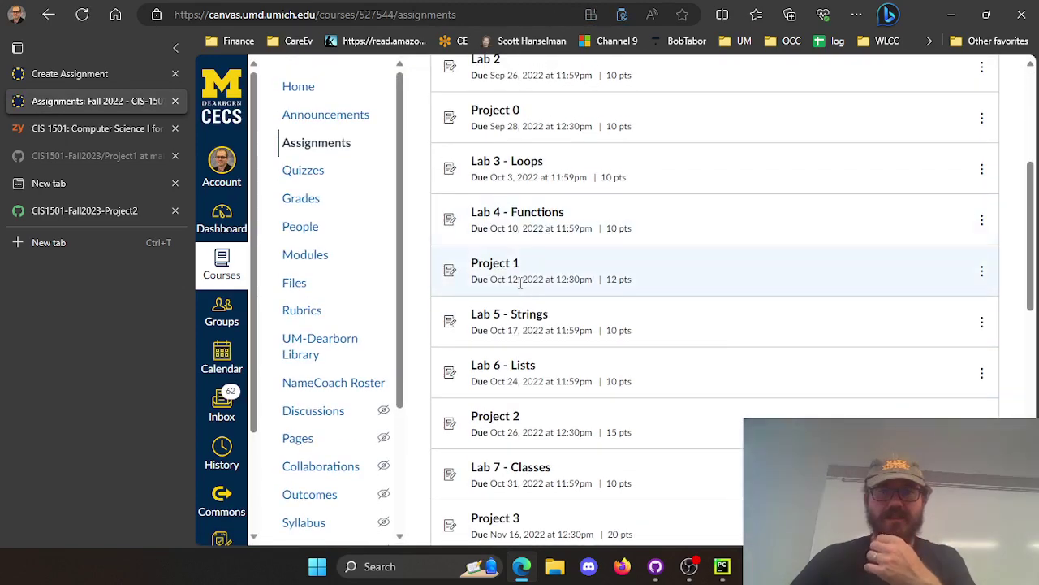
scroll(520, 279, "down", 2)
left_click(503, 276)
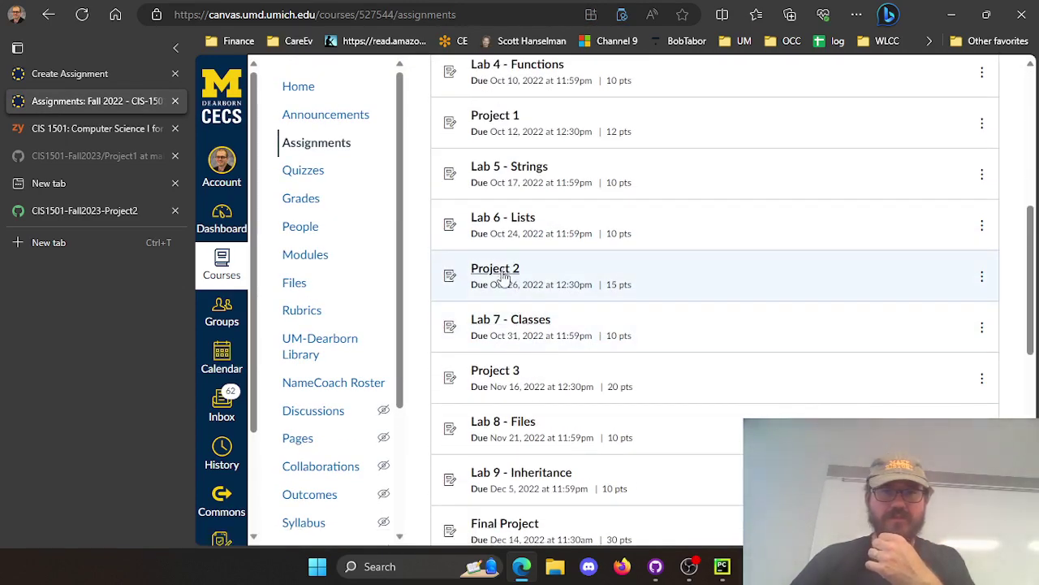
Copy last year's full Project 2 description and code, then return to the new assignment.
left_click_drag(444, 292, 531, 325)
scroll(568, 308, "down", 7)
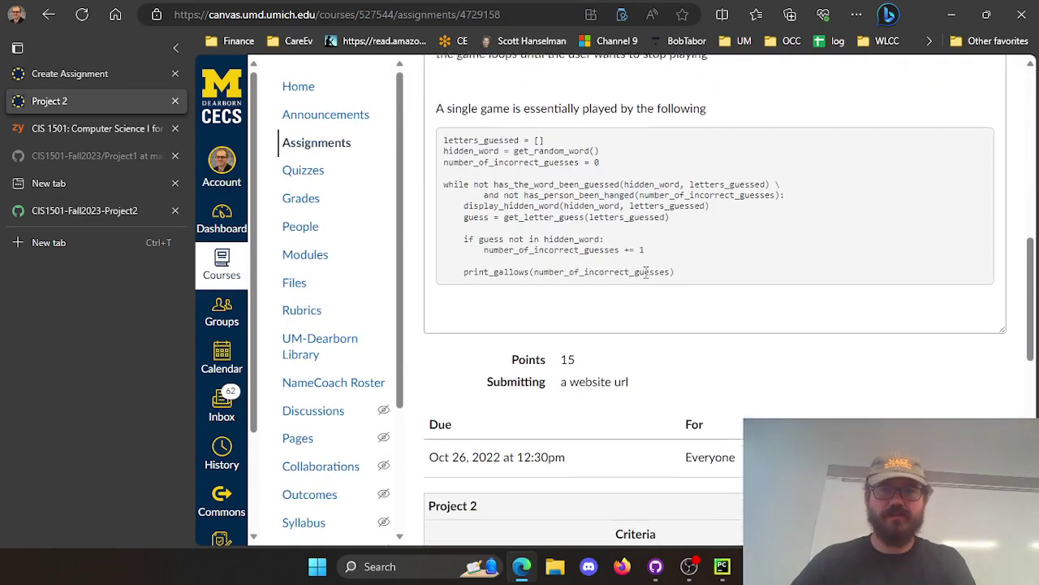
scroll(649, 276, "down", 1)
left_click_drag(443, 61, 576, 241)
left_click(723, 572)
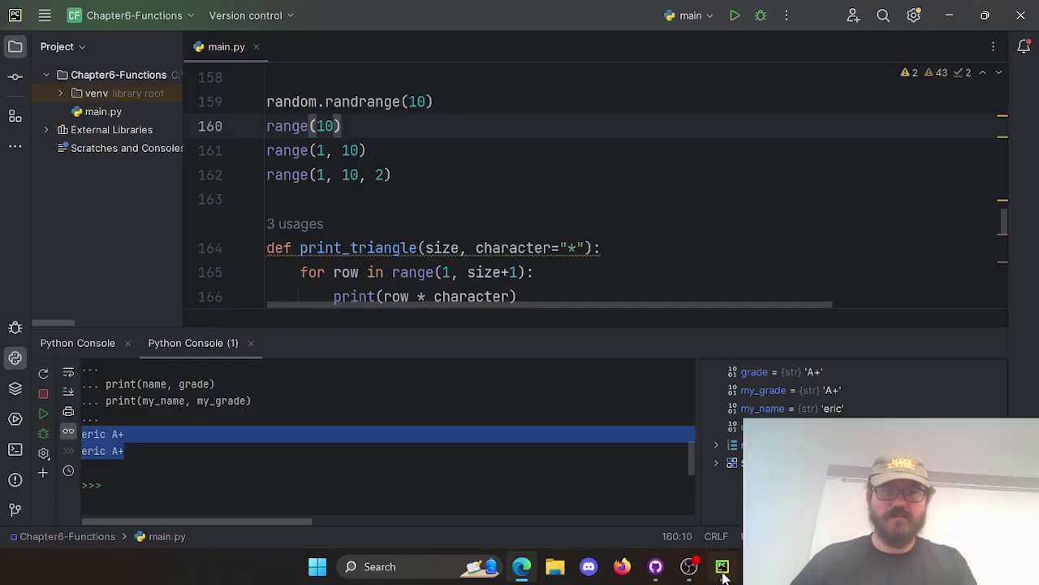
left_click(521, 566)
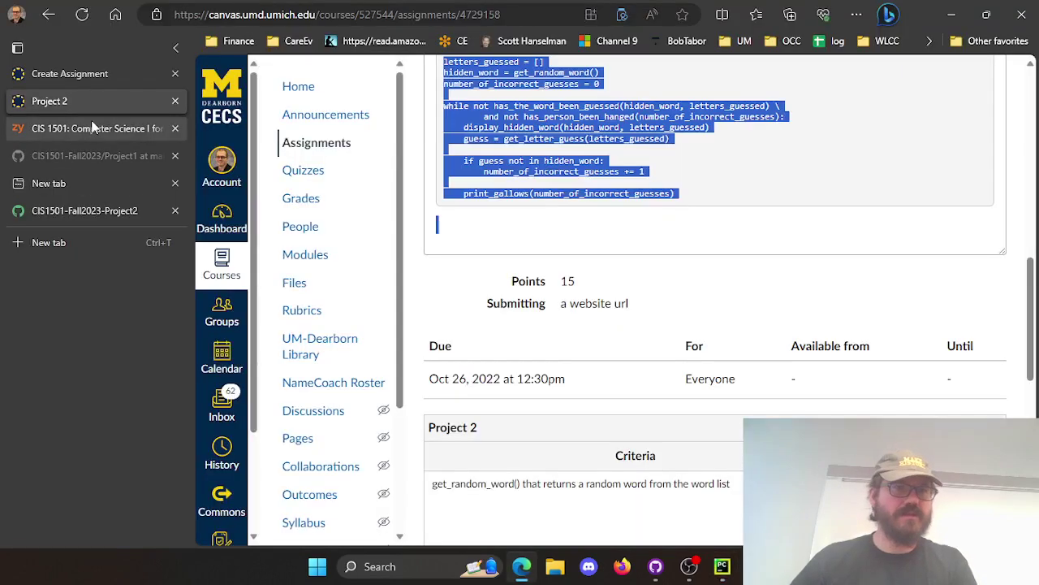
left_click(70, 74)
Paste last year's Project 2 description into the new assignment's description.
left_click(576, 427)
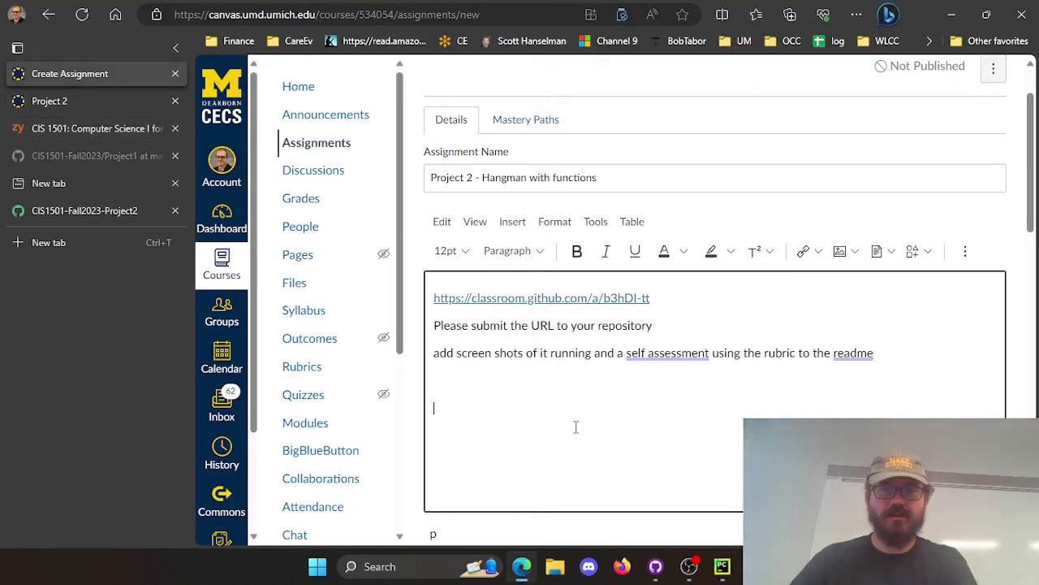
key("ctrl+v")
scroll(584, 402, "up", 10)
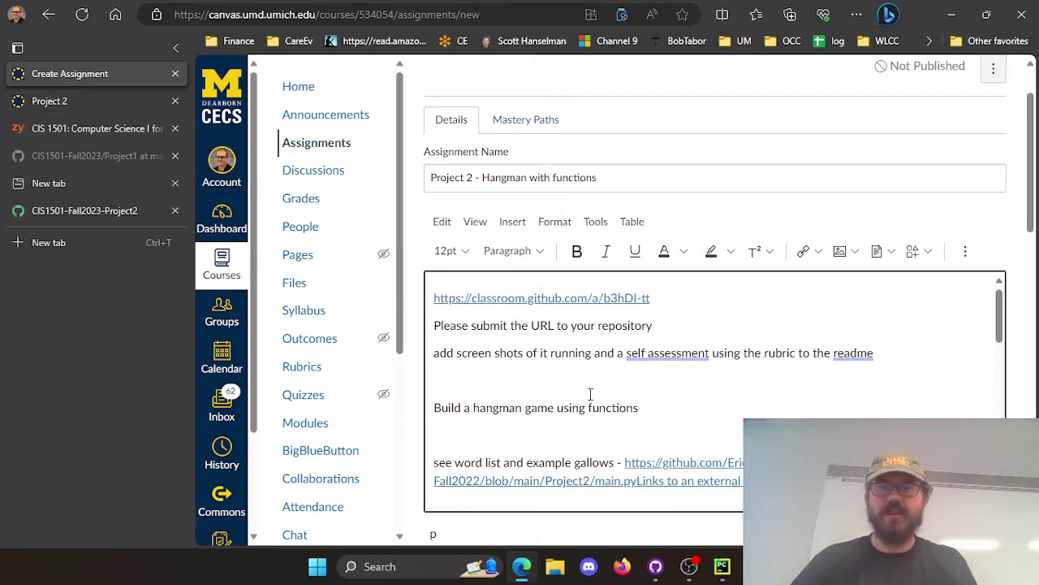
scroll(673, 406, "down", 1)
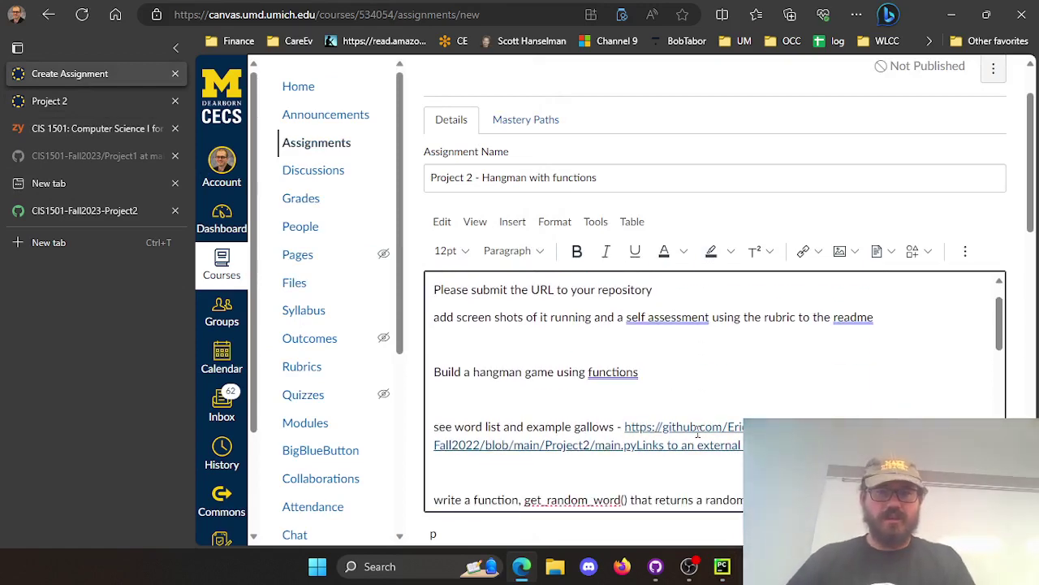
Open the description's GitHub word list link in a new tab and select the example main.py code.
left_click_drag(721, 434, 636, 456)
left_click(639, 445)
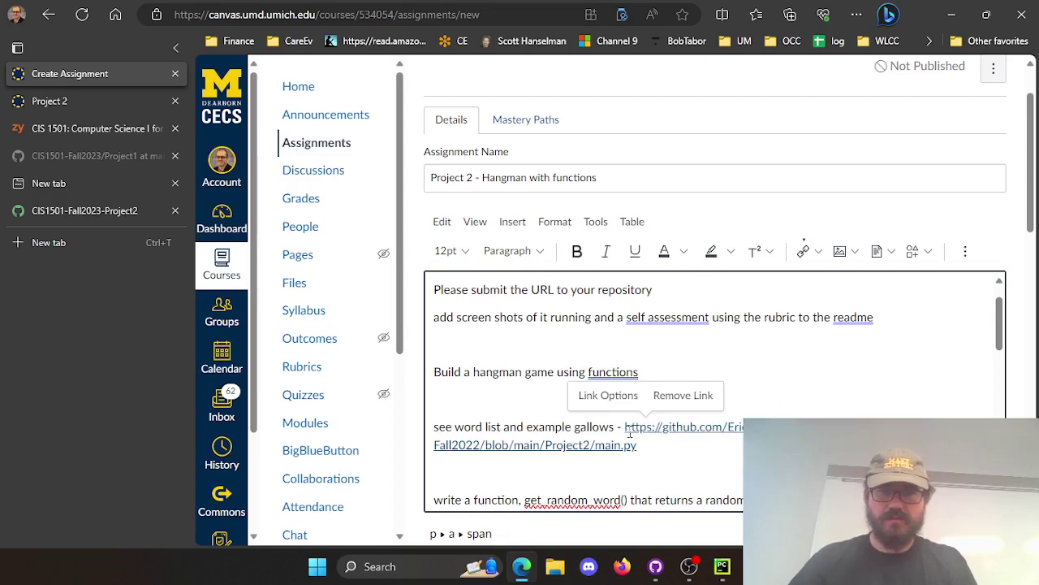
left_click(625, 428)
left_click(640, 445, "shift")
key("ctrl+c")
key("ctrl+t")
key("ctrl+v")
key("Return")
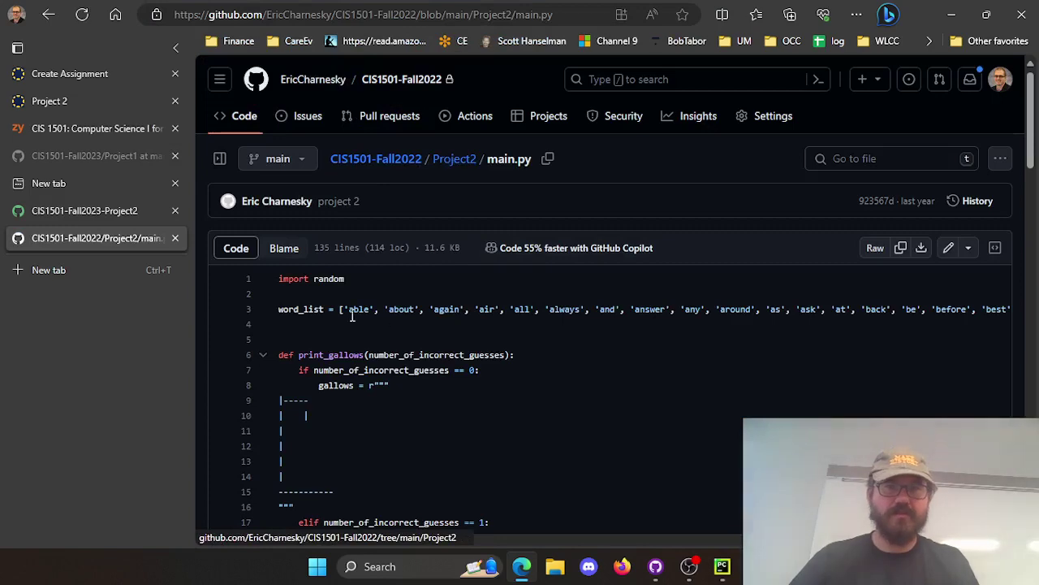
left_click_drag(279, 279, 656, 487)
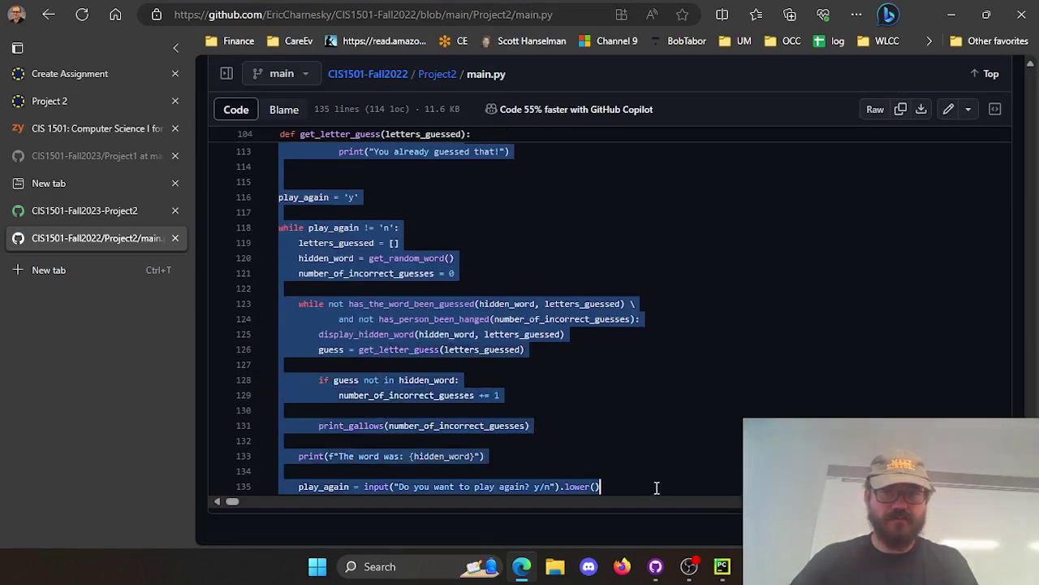
left_click(522, 567)
Create a new PyCharm project in the CIS1501-Fall2023 folder, opened in this window.
left_click(44, 15)
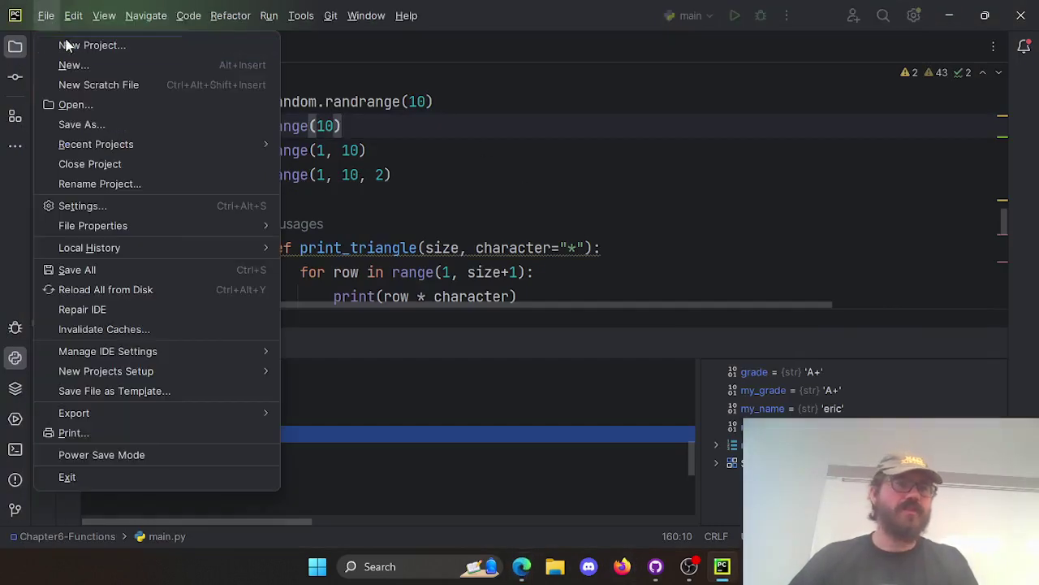
left_click(90, 45)
left_click_drag(649, 72, 562, 79)
type("roject")
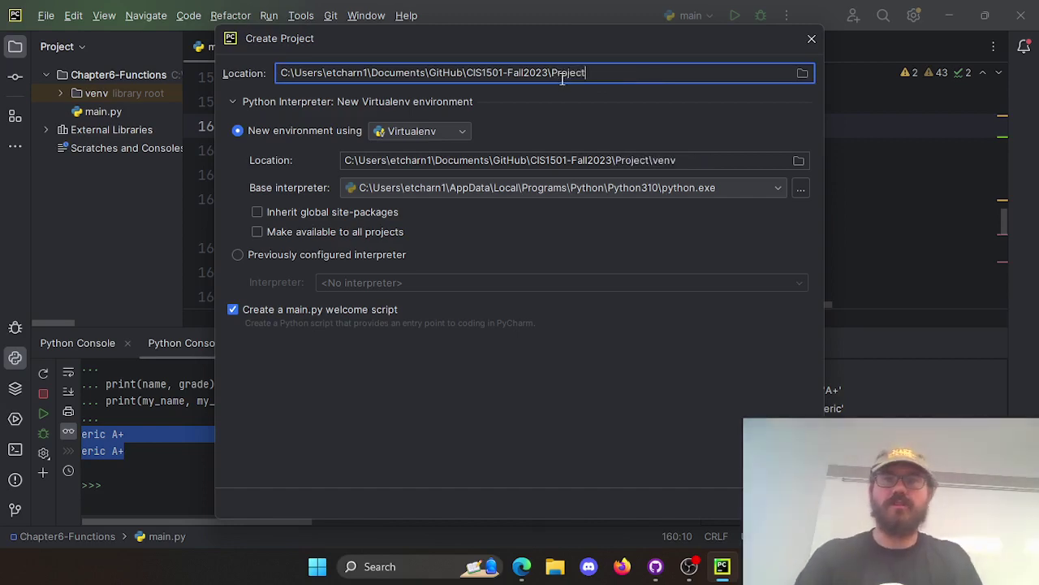
key("Return")
left_click(387, 338)
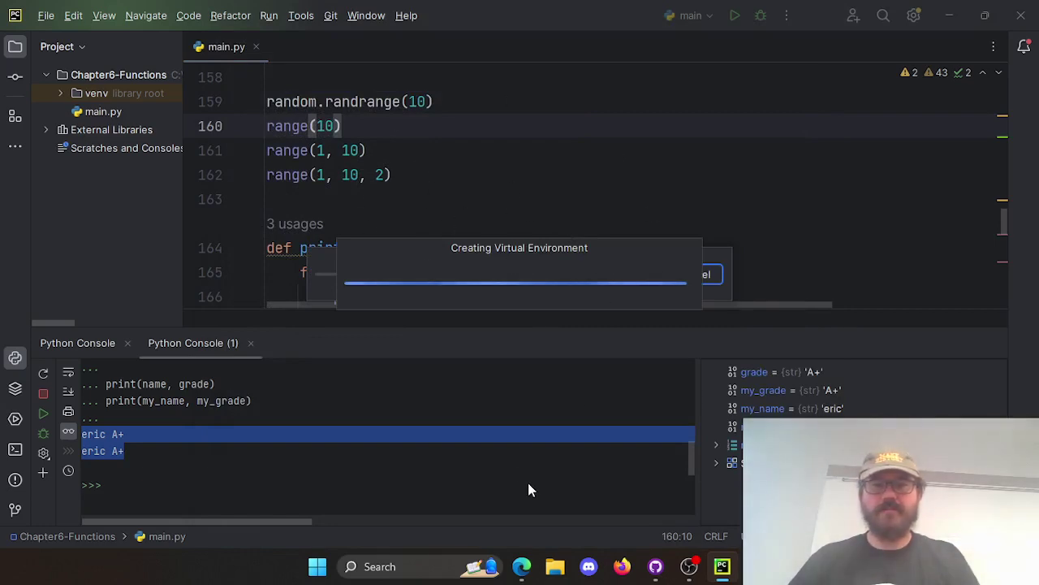
Return to the browser and scroll to the top of GitHub's Project2 main.py.
left_click(522, 565)
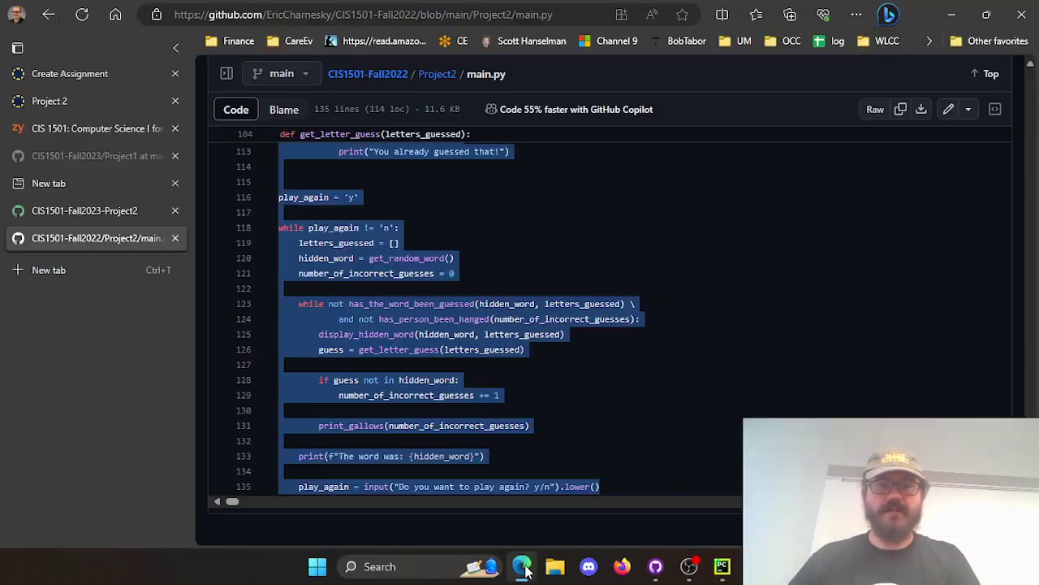
scroll(597, 280, "up", 5)
scroll(593, 279, "up", 7)
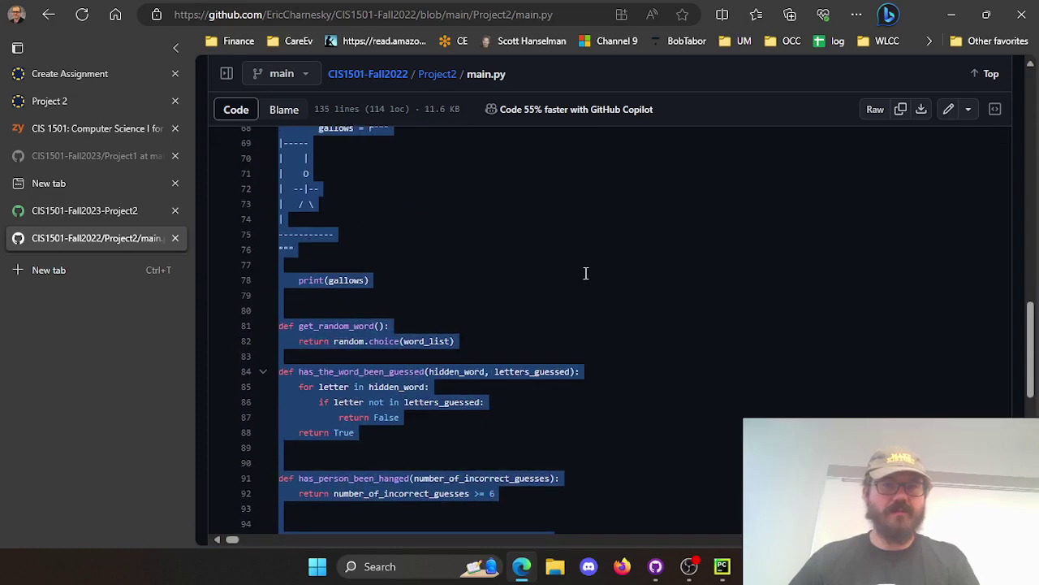
scroll(579, 280, "down", 4)
Open the 'project 2 start' commit from main.py's history in the Project2 folder.
scroll(578, 275, "up", 15)
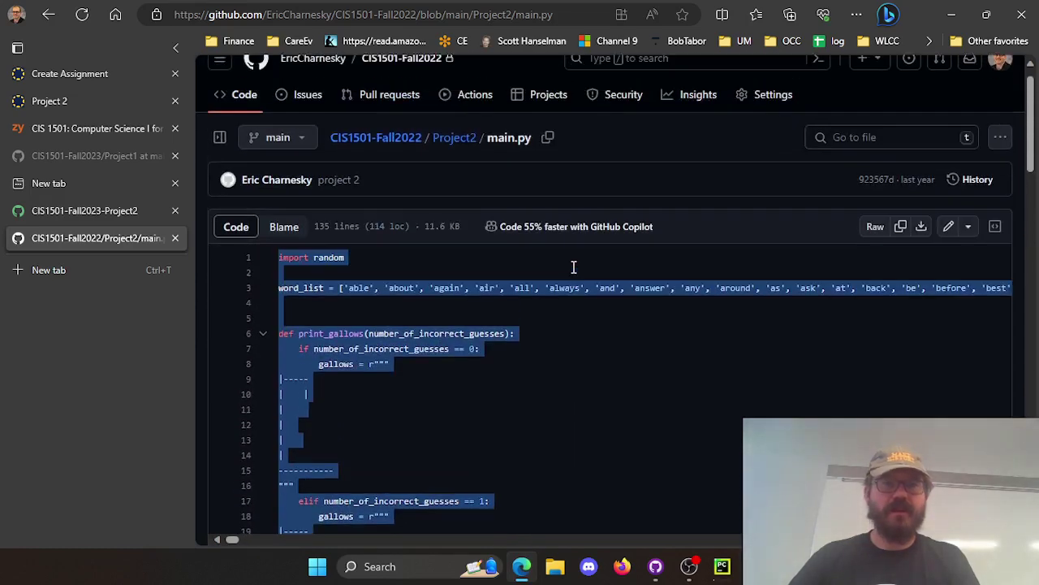
left_click(465, 160)
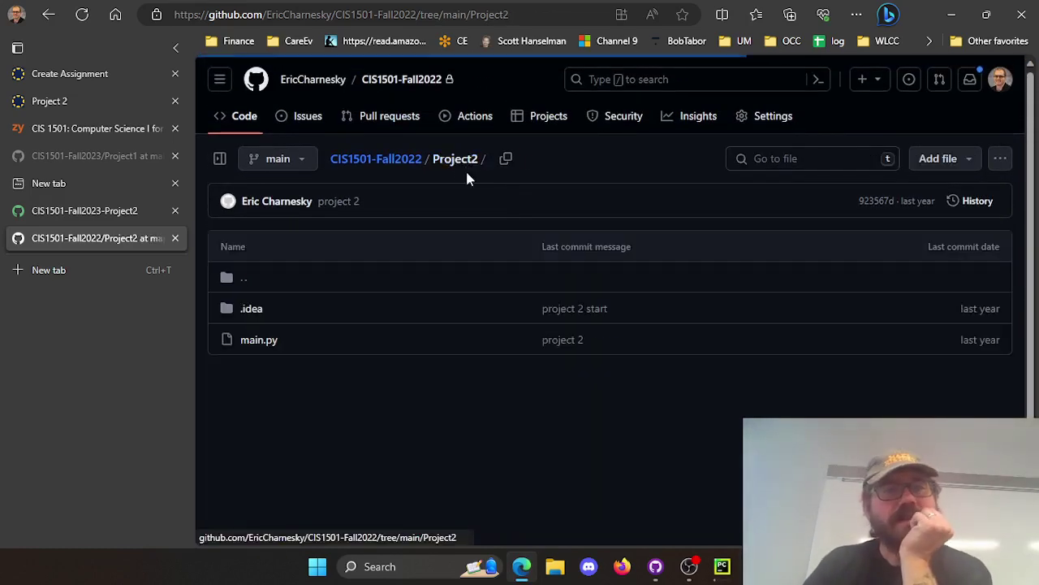
left_click(275, 340)
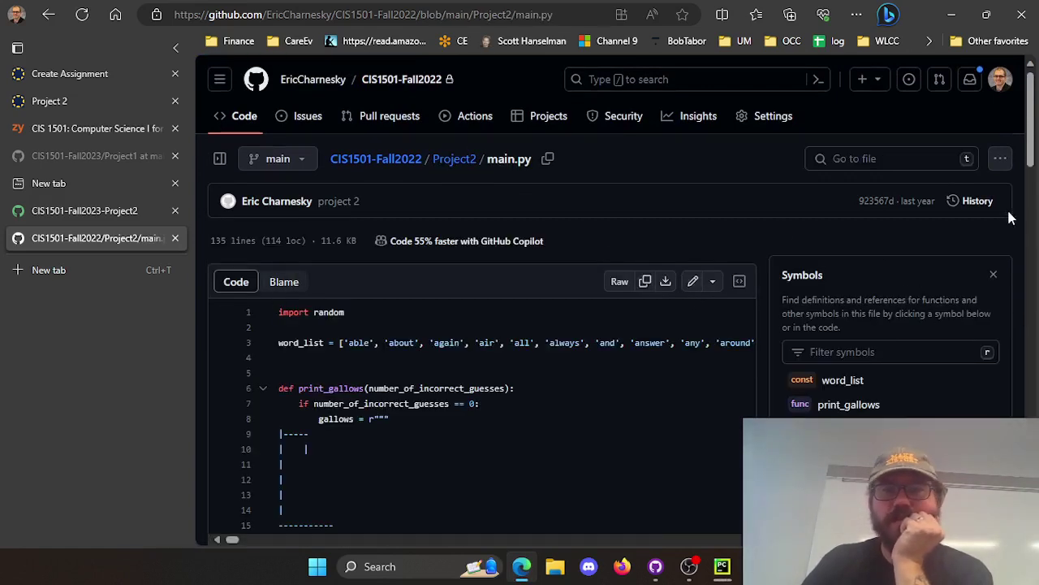
left_click(978, 201)
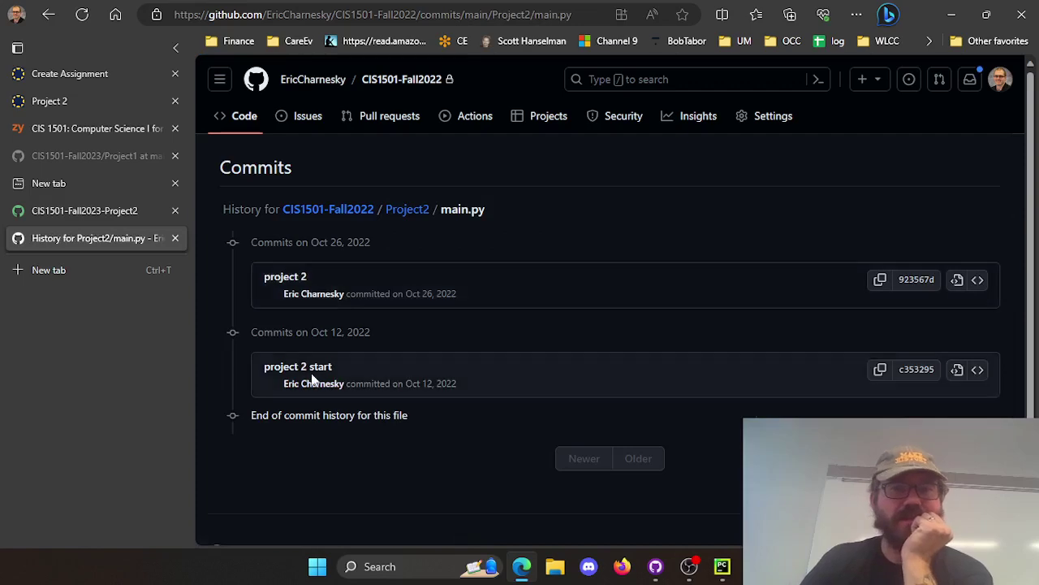
left_click(301, 368)
View main.py as of that commit and select its word_list and gallows code.
scroll(414, 317, "down", 3)
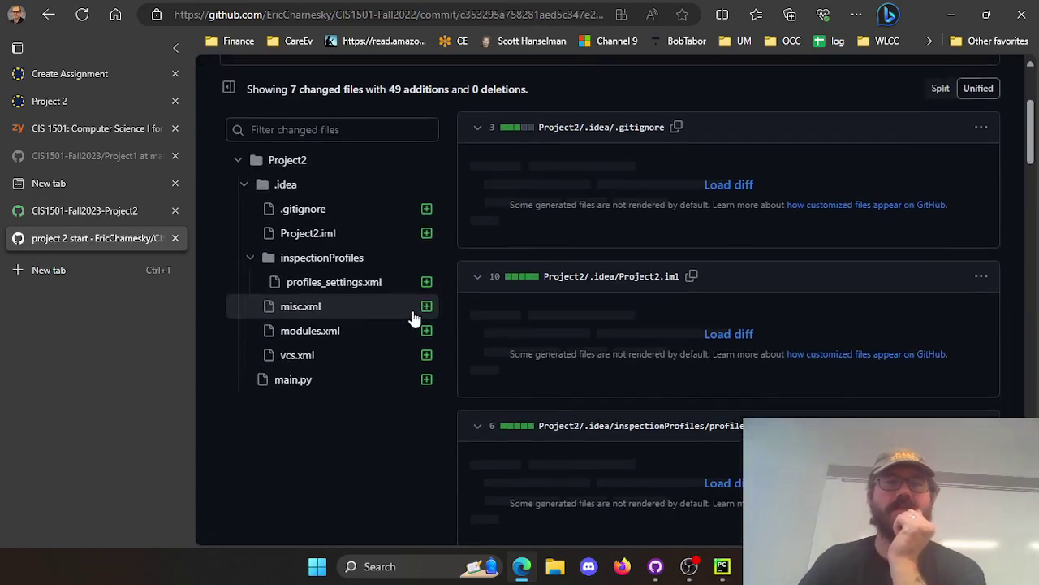
left_click(301, 376)
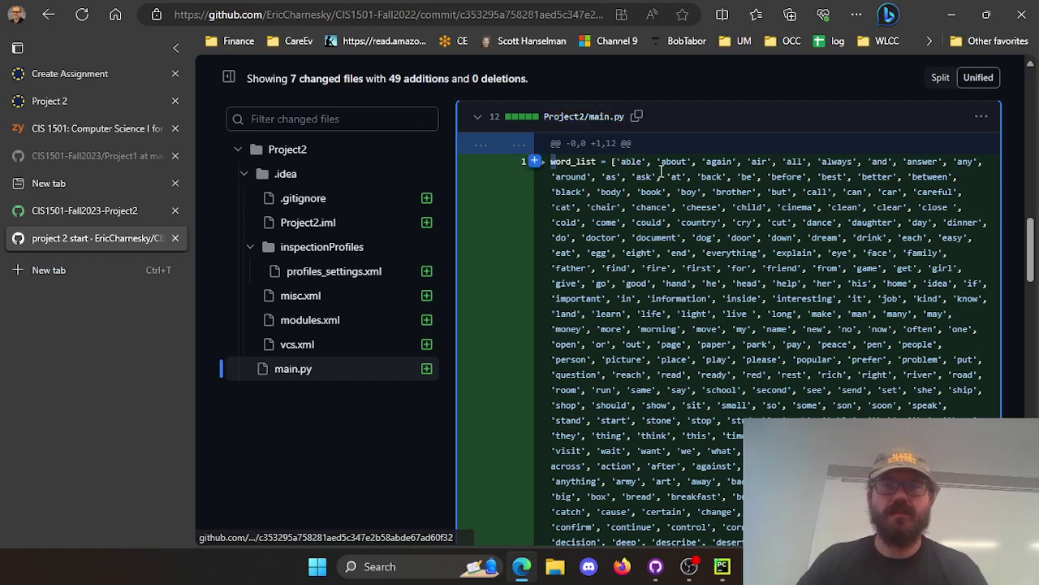
left_click(981, 116)
left_click(929, 173)
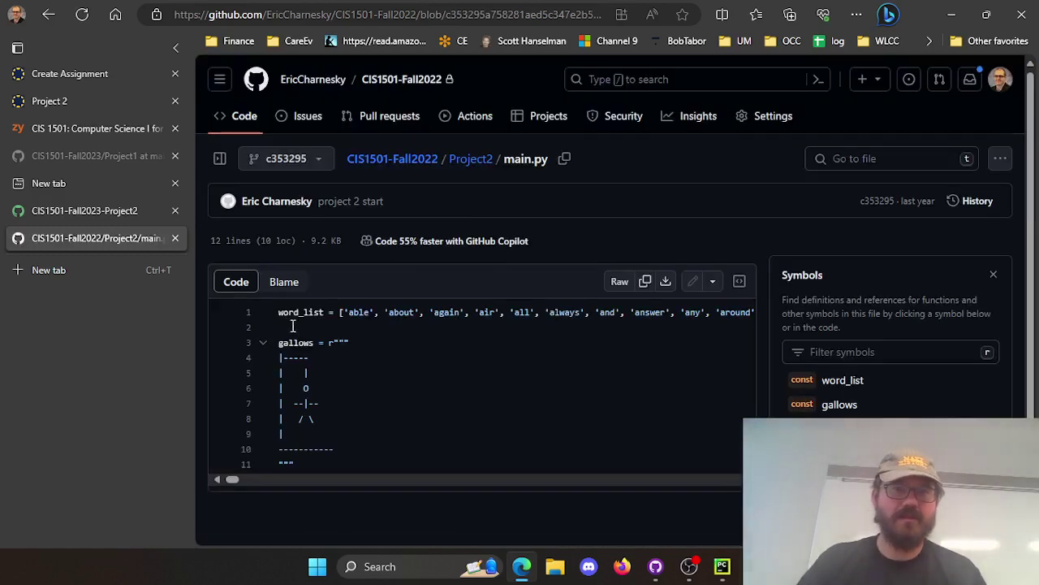
left_click_drag(278, 312, 366, 466)
key("ctrl+c")
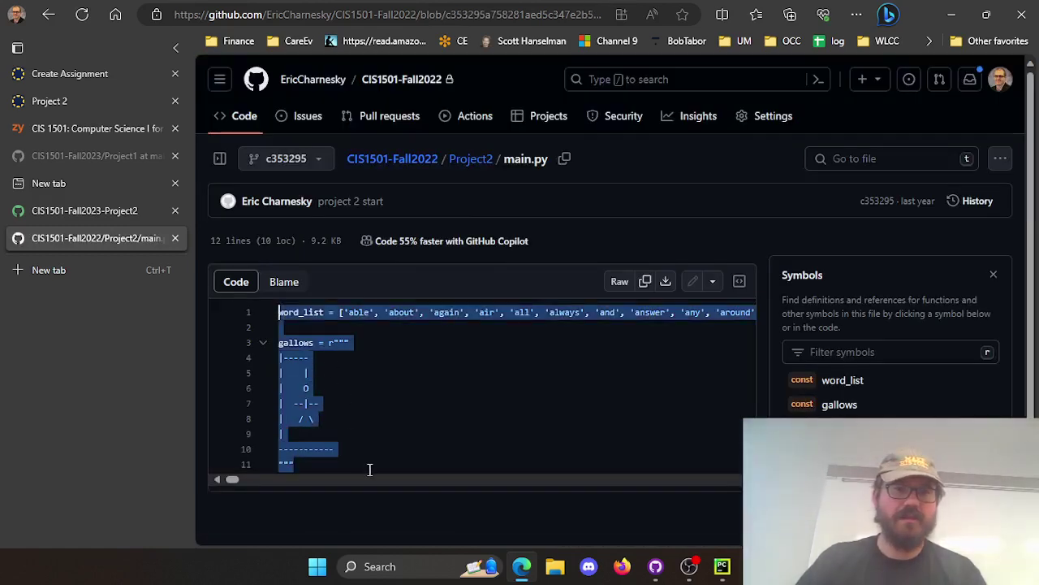
scroll(370, 470, "down", 1)
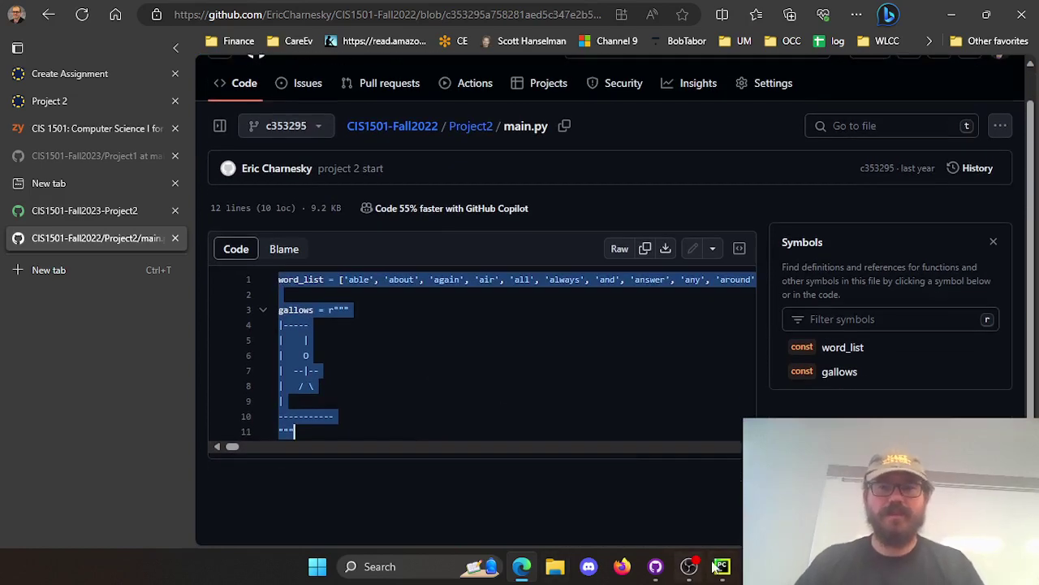
Replace the new PyCharm project's main.py contents with the copied word_list and gallows starter code.
left_click(721, 566)
key("ctrl+a")
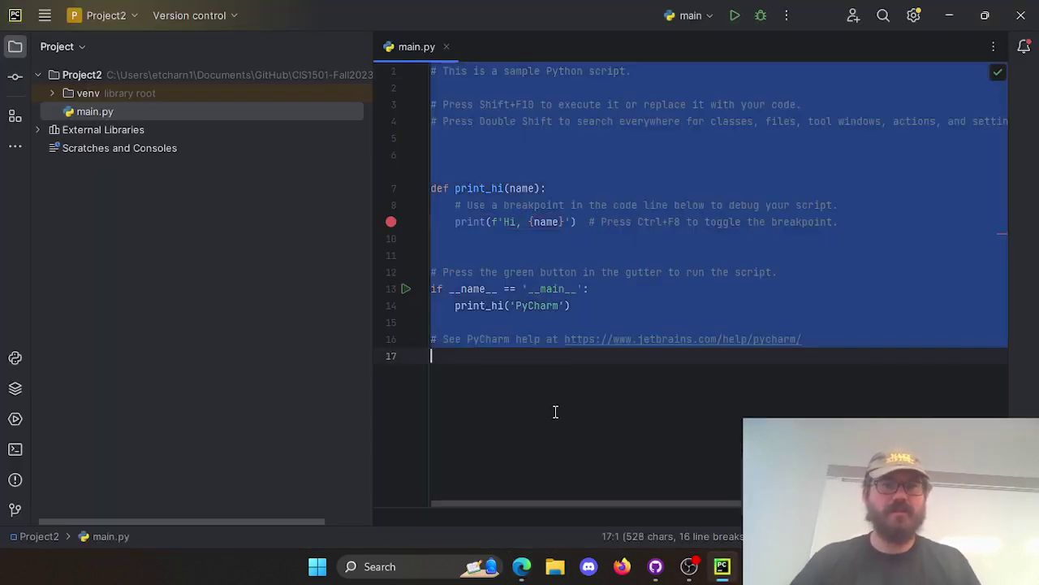
key("ctrl+v")
Review the word_list and gallows drawing on lines 1–11, then return to the browser.
left_click(461, 71)
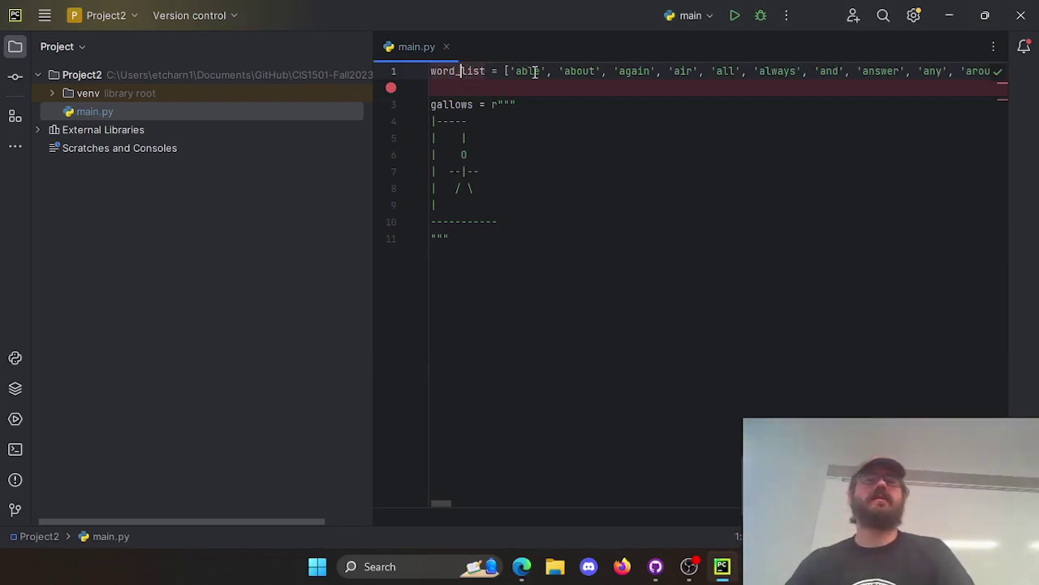
left_click_drag(446, 503, 414, 474)
left_click(519, 269)
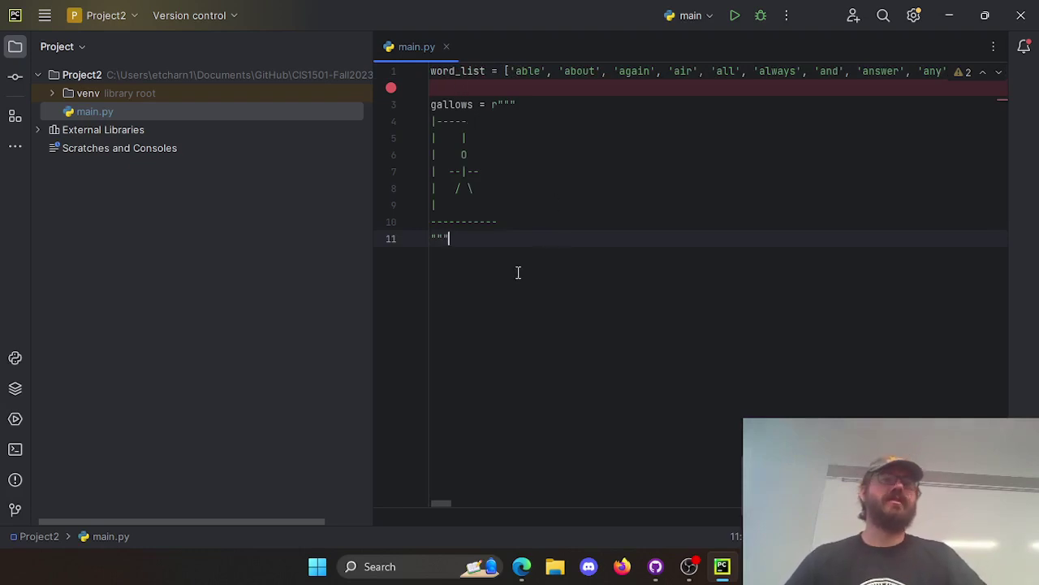
left_click_drag(511, 262, 430, 104)
left_click(490, 257)
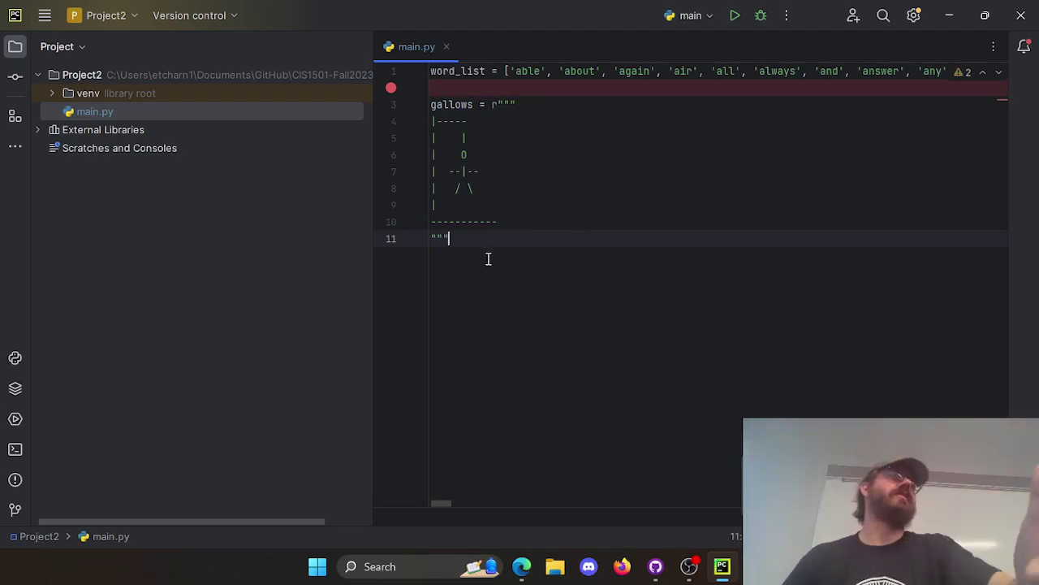
left_click(521, 566)
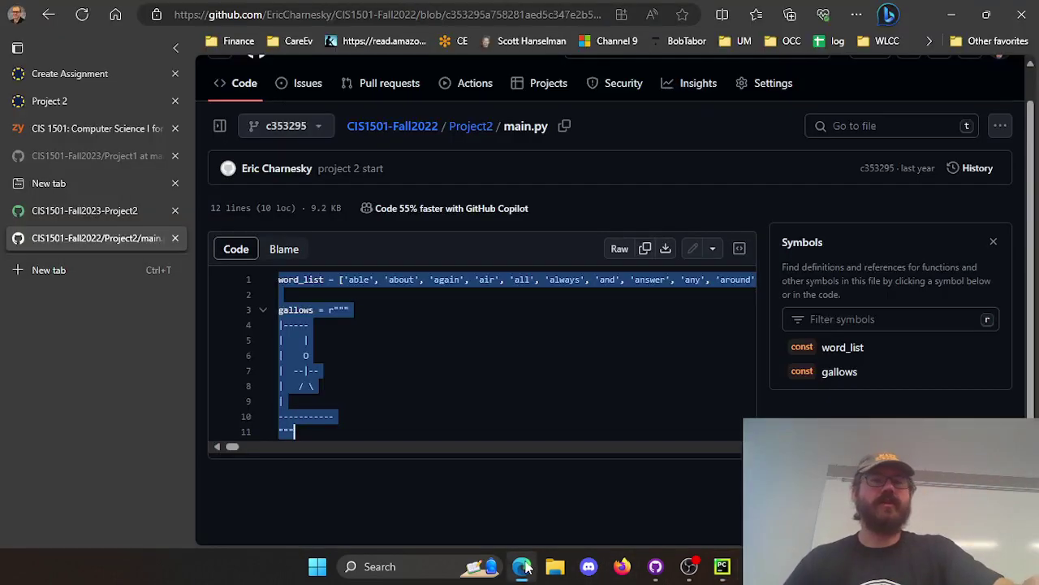
Change Fall2022 to Fall2023 in the description's link text.
left_click(105, 75)
left_click(641, 372)
scroll(646, 374, "down", 2)
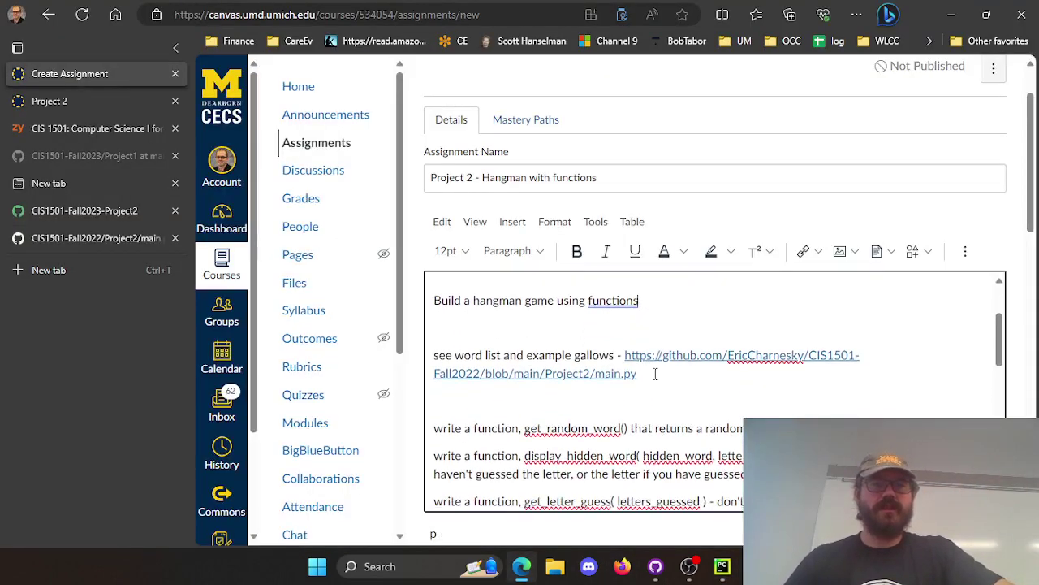
left_click(483, 373)
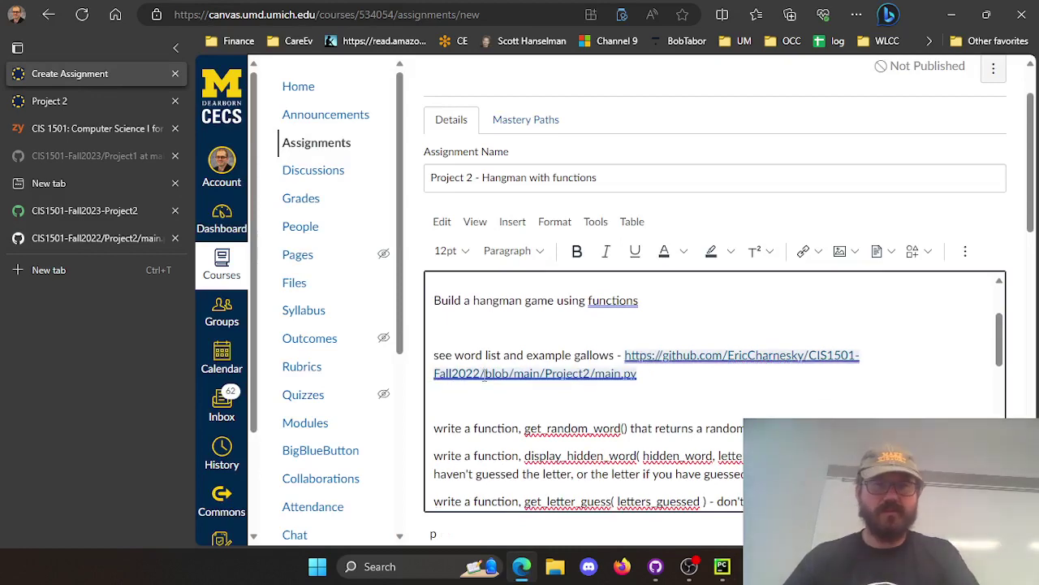
key("BackSpace")
type("3")
Replace the old GitHub link with the Fall2023 Project2/main.py URL.
left_click(649, 375)
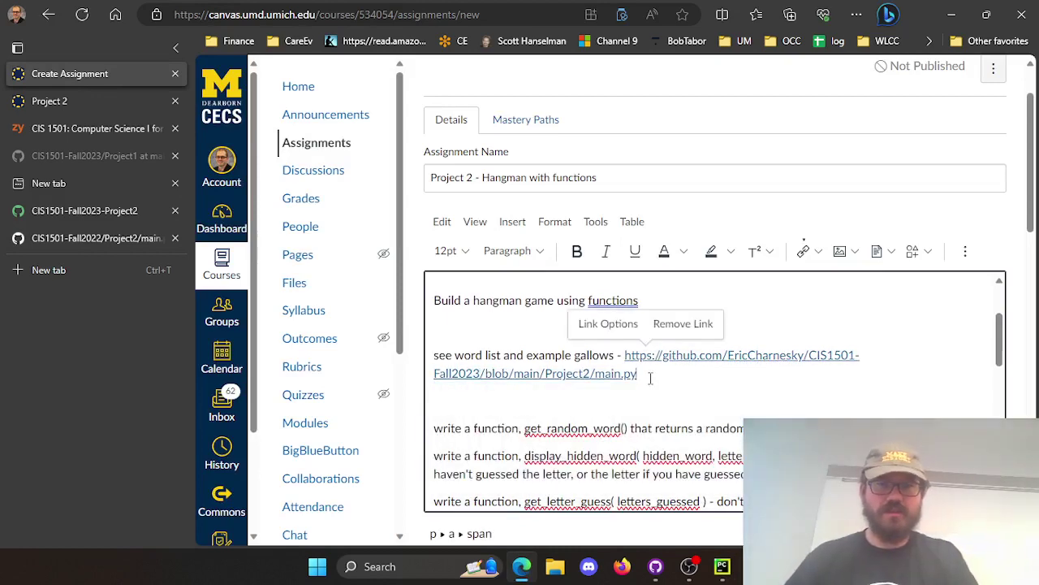
left_click_drag(660, 380, 624, 355)
key("ctrl+c")
key("BackSpace")
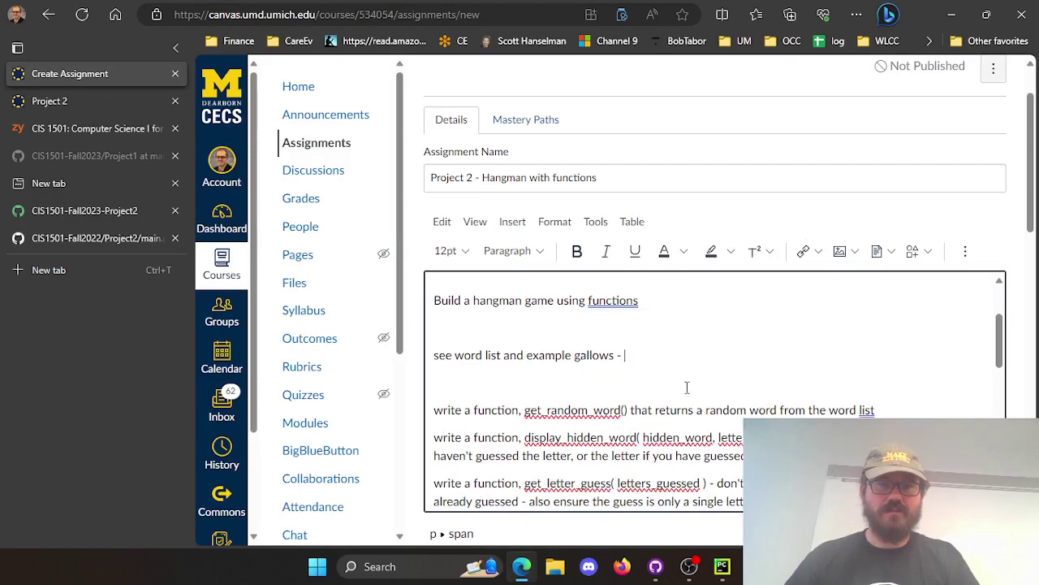
key("ctrl+v")
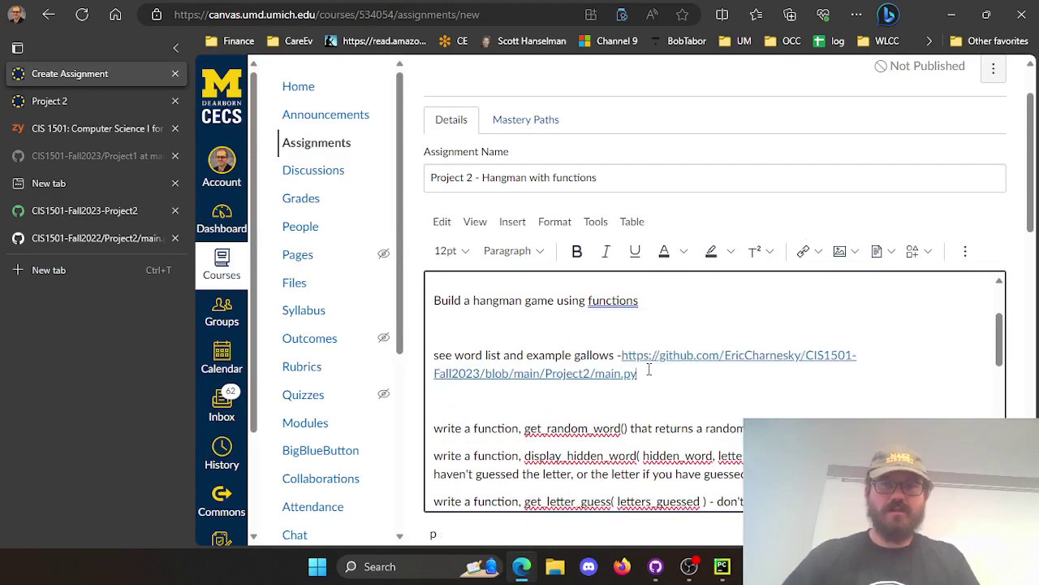
scroll(520, 374, "down", 2)
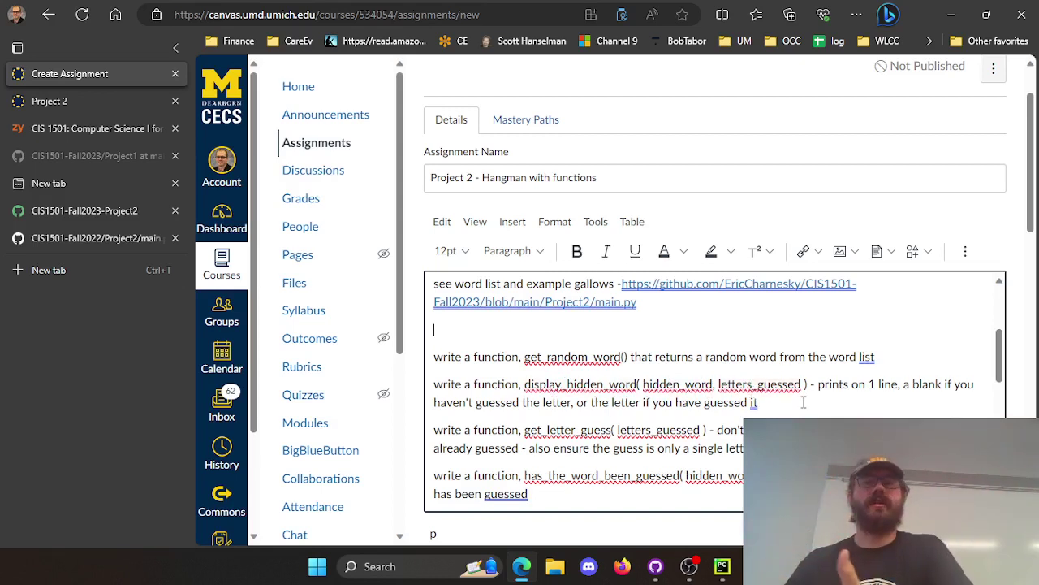
left_click_drag(819, 386, 835, 400)
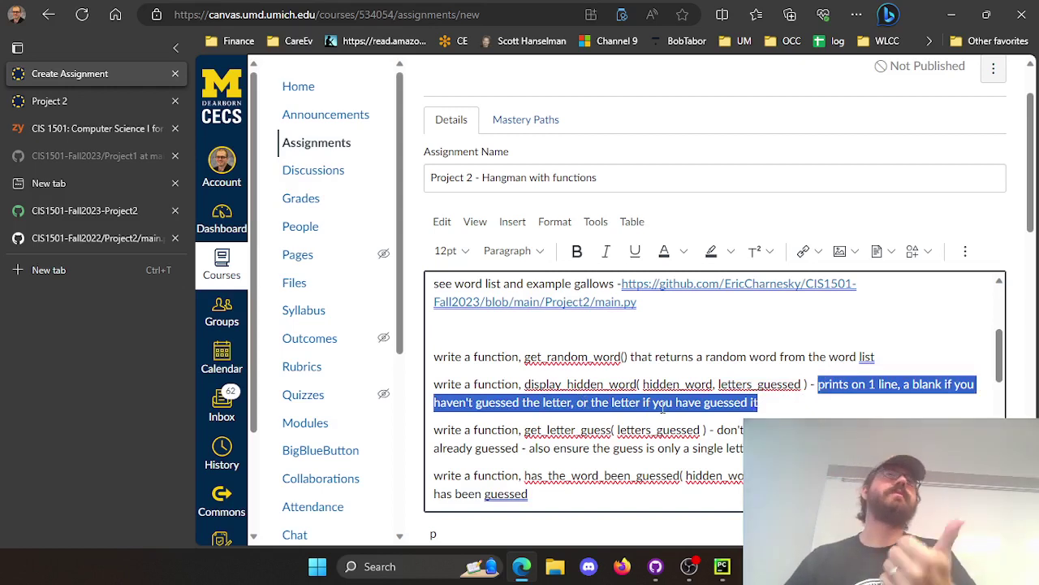
left_click(771, 405)
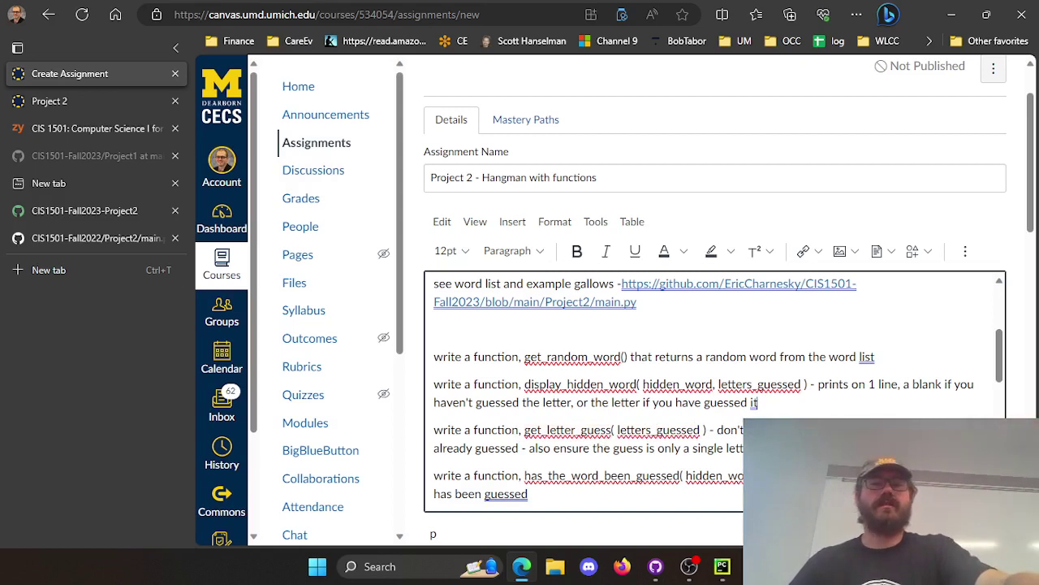
left_click_drag(434, 448, 804, 448)
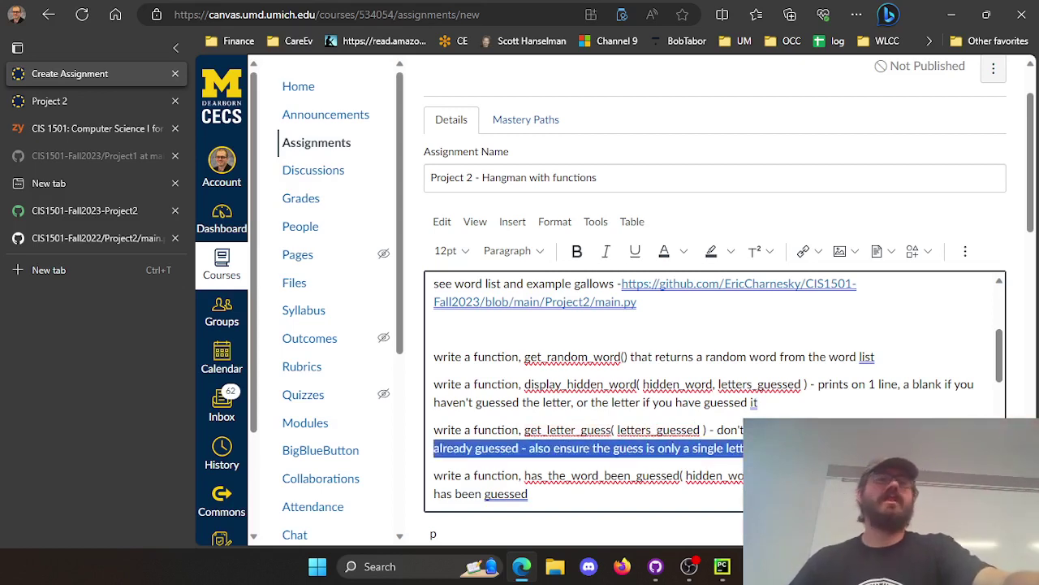
left_click(632, 449)
left_click_drag(633, 448, 740, 448)
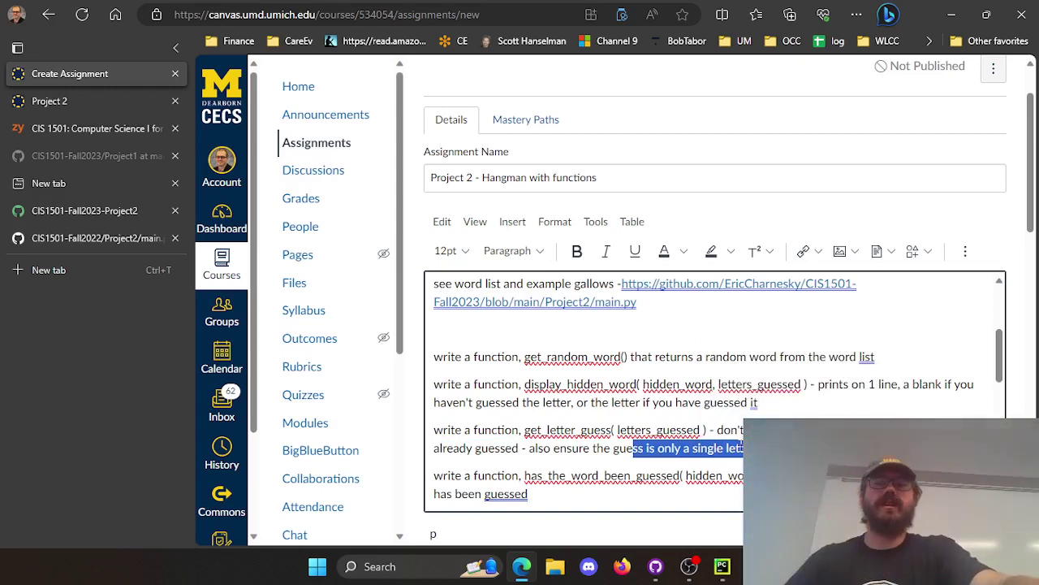
key("Right")
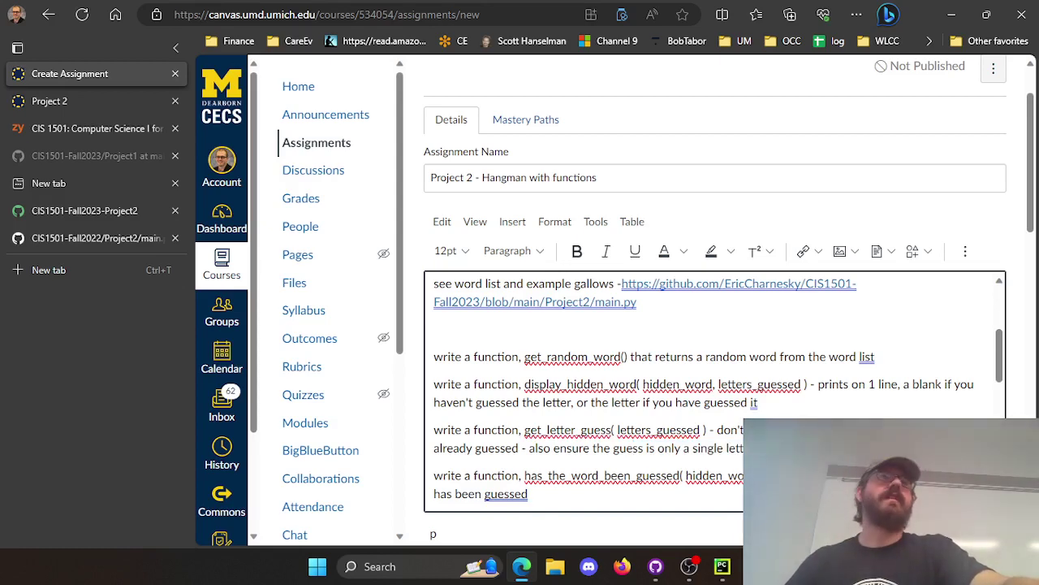
scroll(594, 440, "down", 1)
key("shift+End")
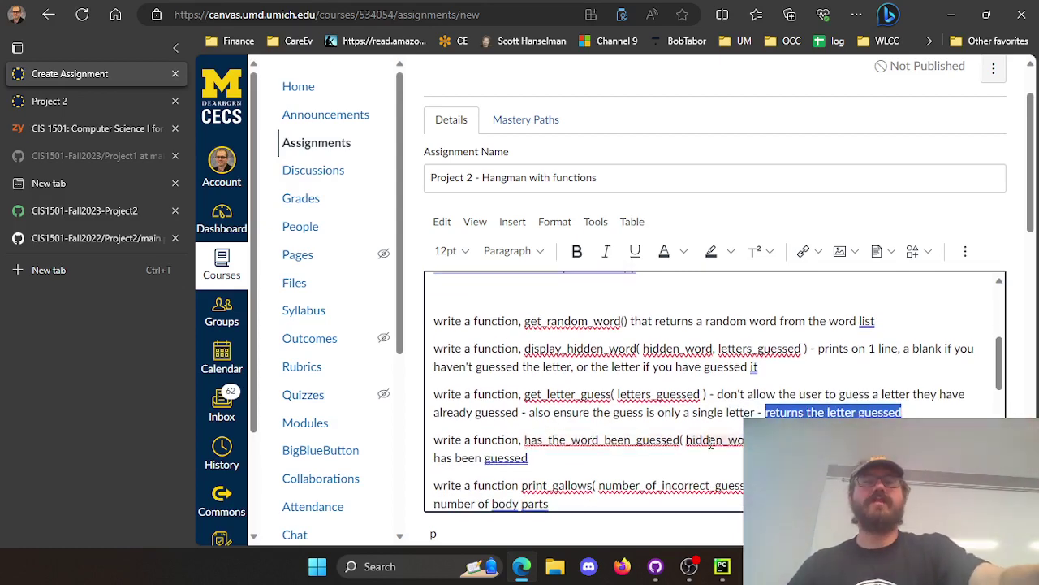
left_click_drag(528, 458, 452, 439)
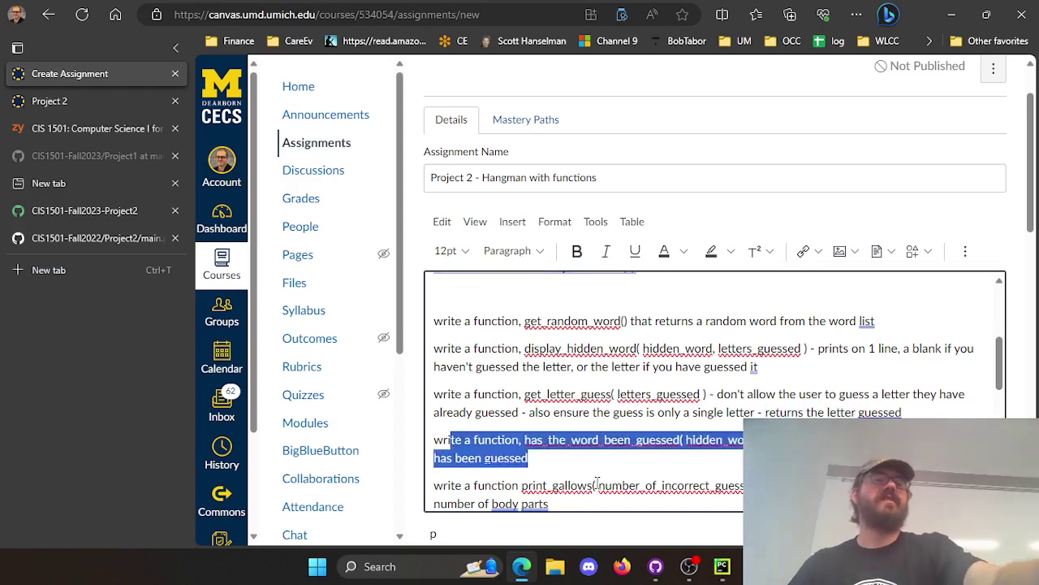
left_click(578, 462)
scroll(555, 439, "down", 2)
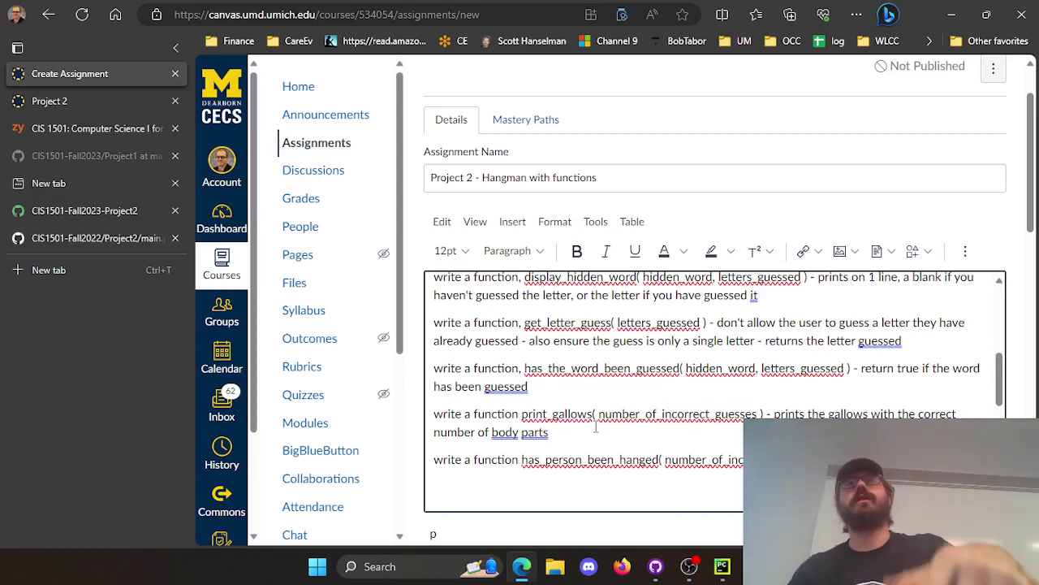
scroll(585, 398, "down", 1)
Scroll through the description's sample game code, then switch to last year's Project 2 page with its 15-point rubric.
left_click(571, 368)
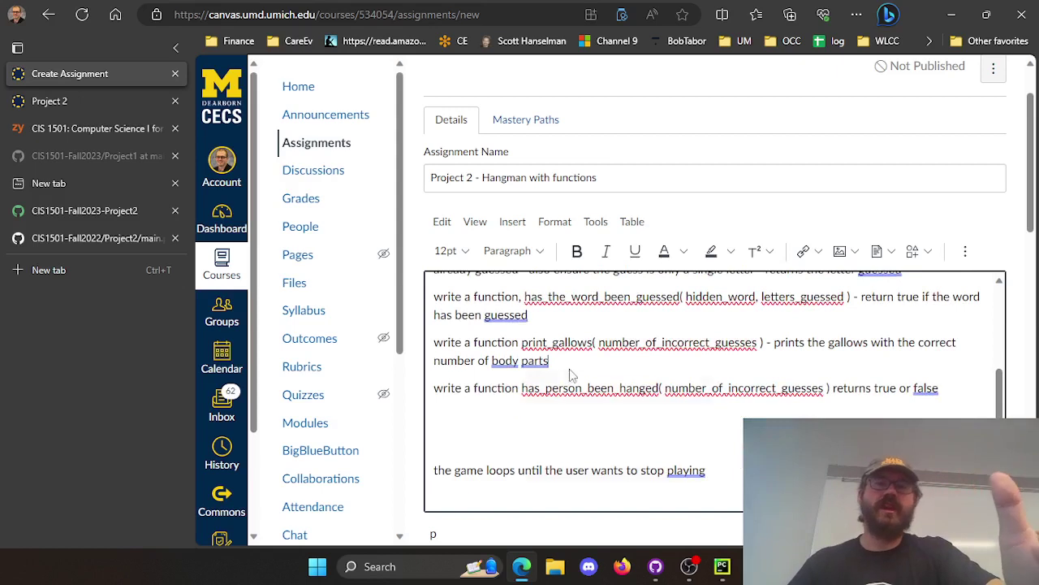
left_click(552, 412)
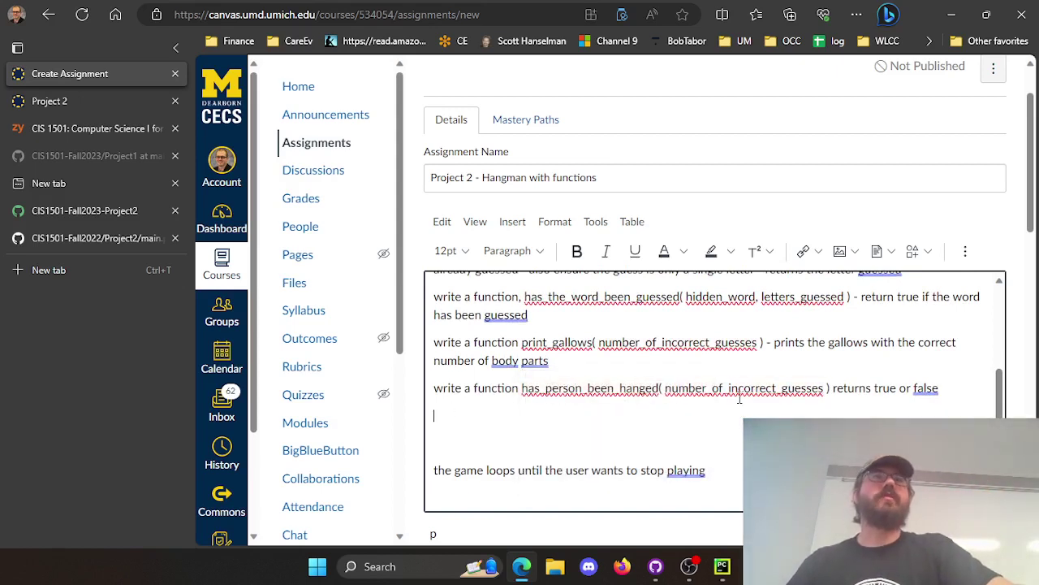
scroll(616, 402, "down", 1)
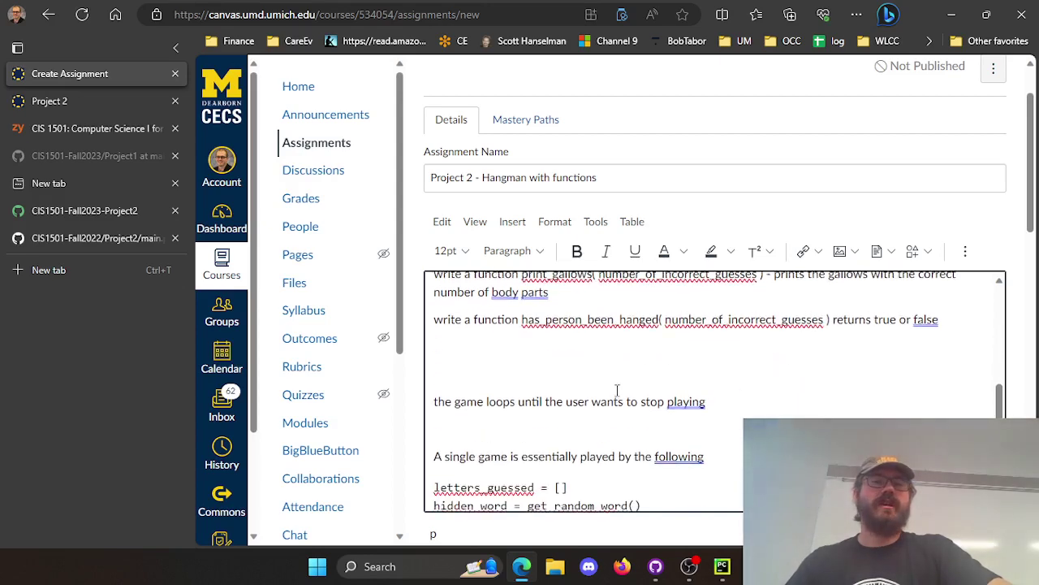
scroll(561, 382, "down", 1)
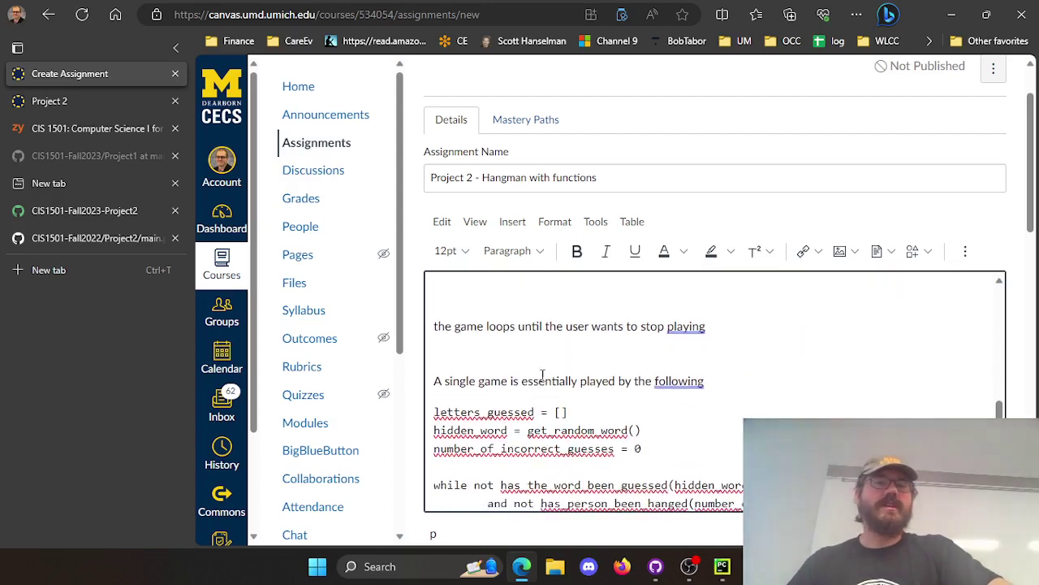
scroll(528, 385, "down", 1)
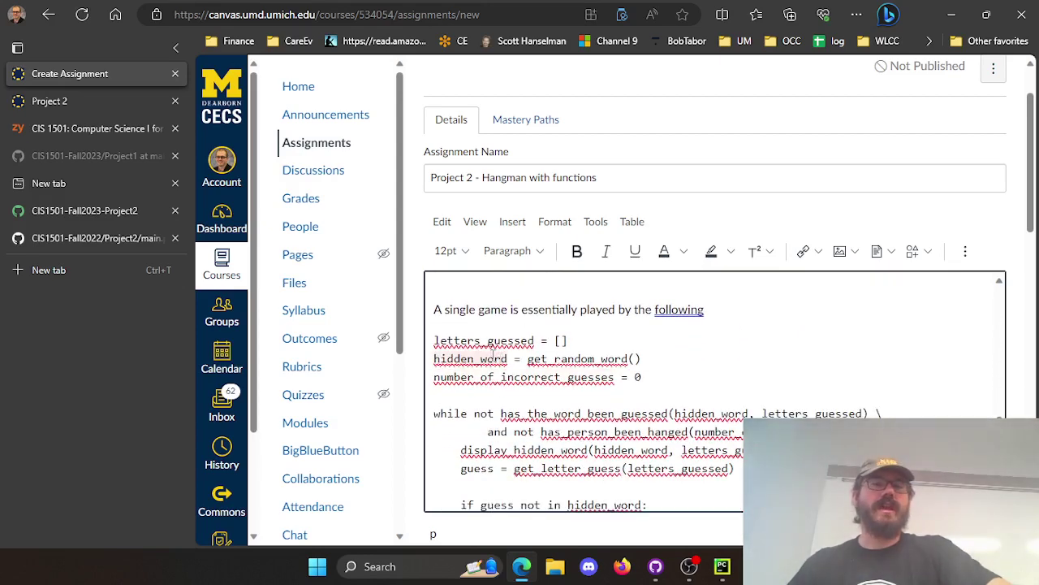
scroll(490, 281, "down", 1)
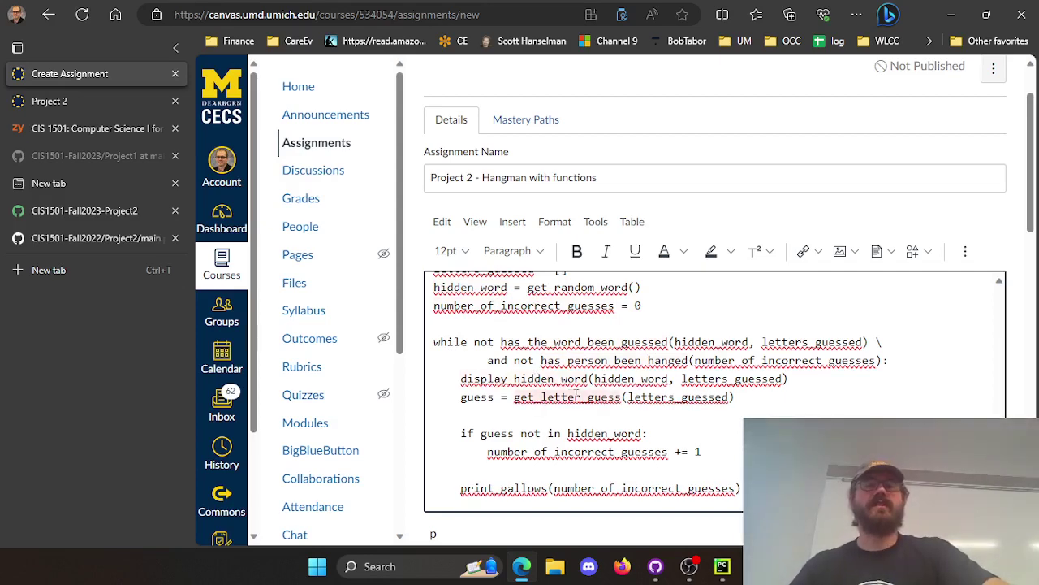
scroll(578, 395, "down", 1)
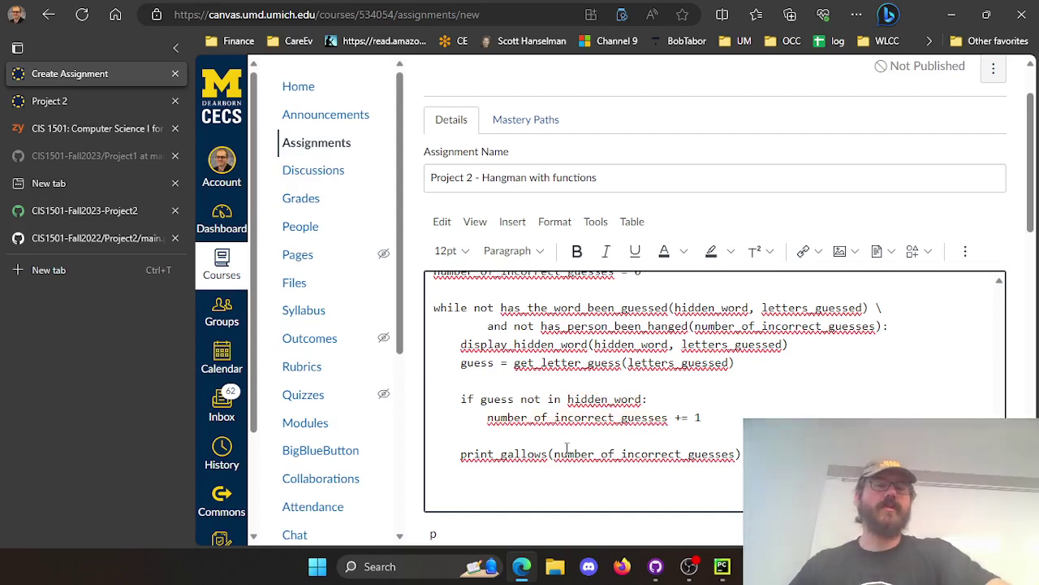
scroll(573, 451, "down", 2)
scroll(689, 262, "up", 2)
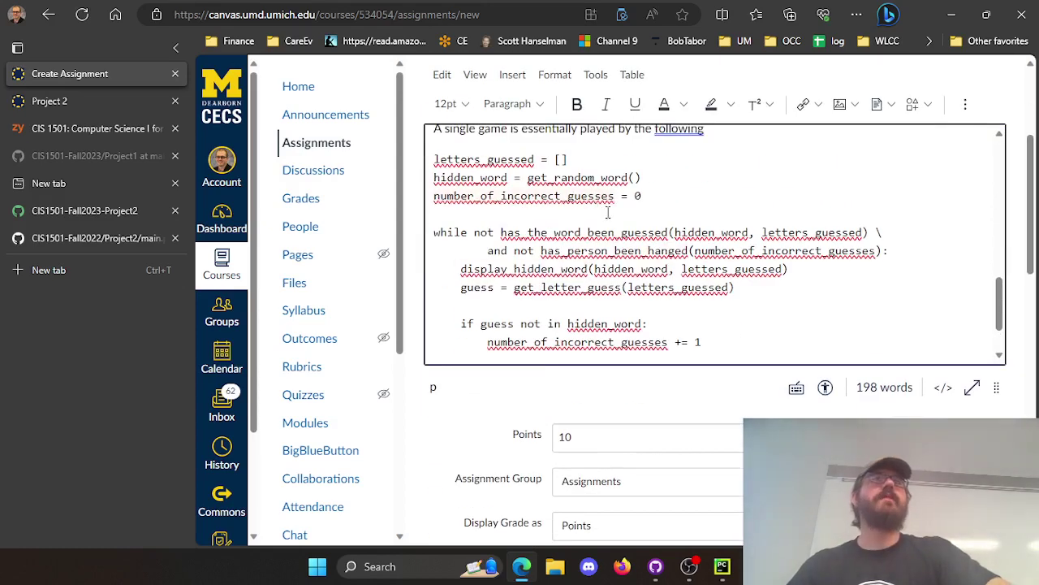
scroll(686, 258, "down", 2)
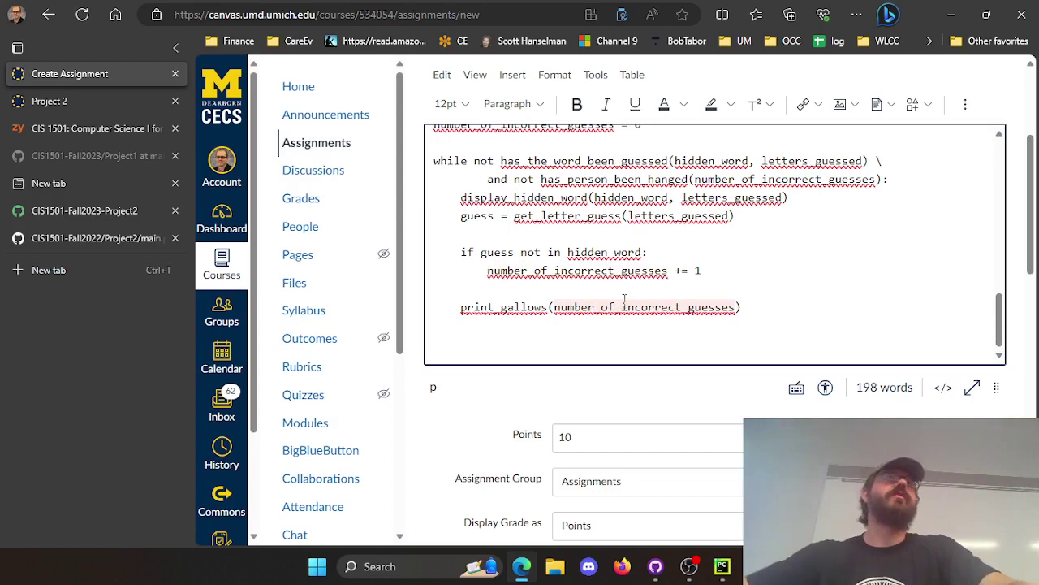
scroll(624, 298, "down", 5)
scroll(649, 235, "up", 1)
left_click(96, 102)
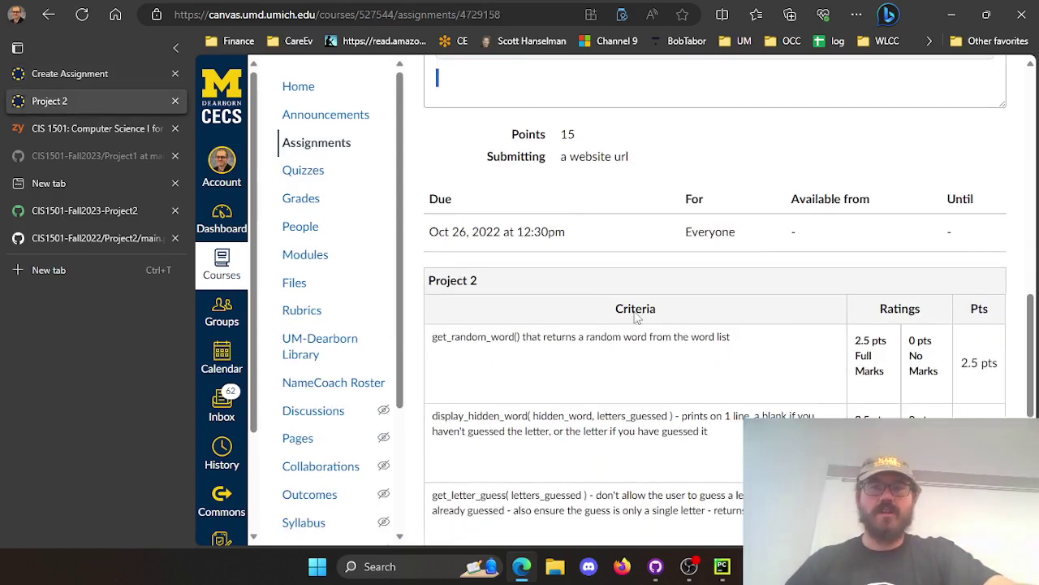
Back in the new assignment draft, edit its Points value.
left_click(107, 75)
left_click(598, 144)
key("BackSpace")
type("5")
scroll(650, 244, "down", 8)
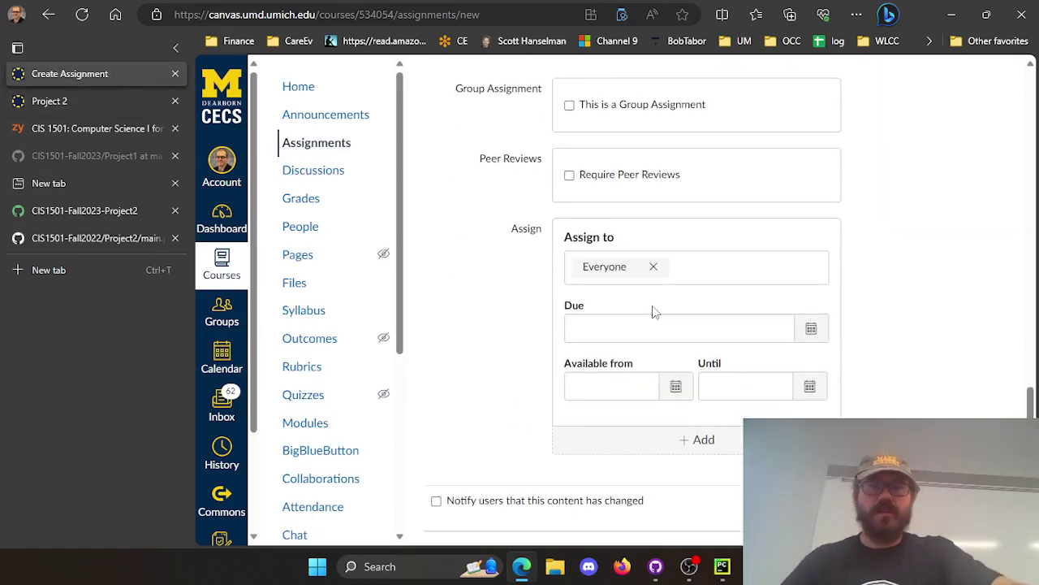
Set the due date to Oct 18, 2023 at 12:30 PM and save the assignment.
left_click(690, 329)
left_click(818, 332)
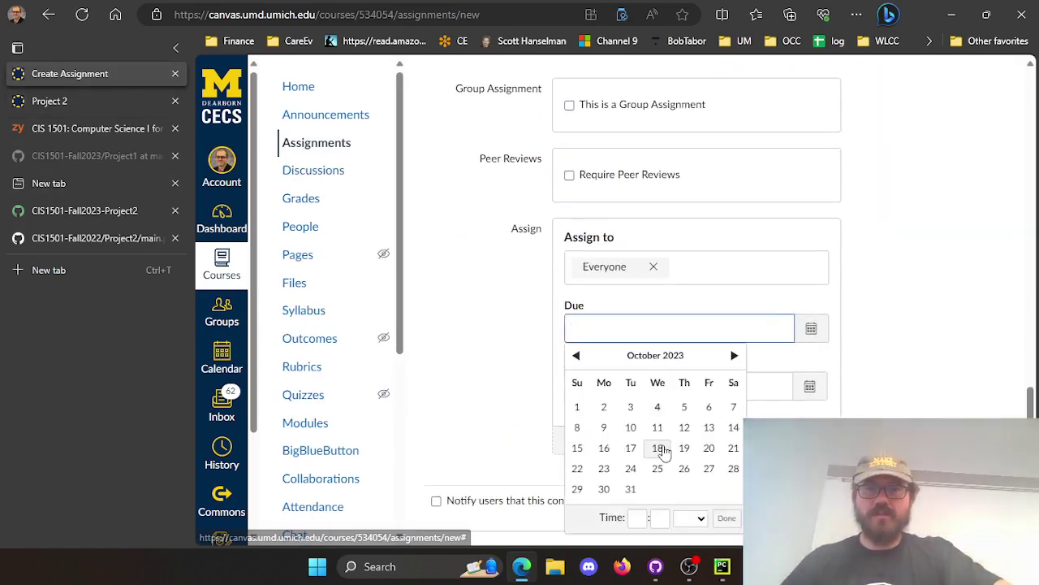
left_click(659, 449)
left_click_drag(724, 327, 641, 327)
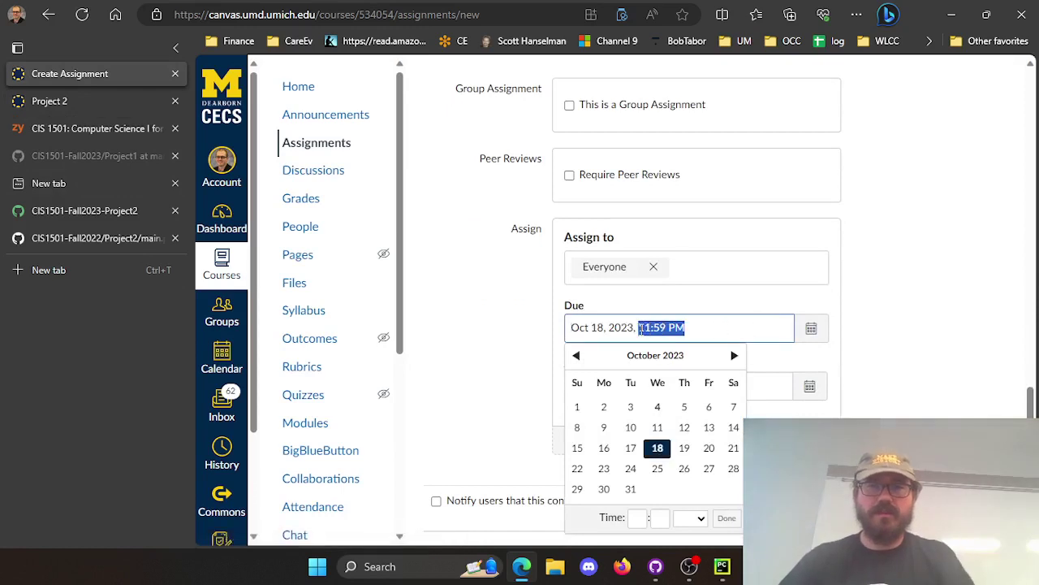
type("12:30 PM")
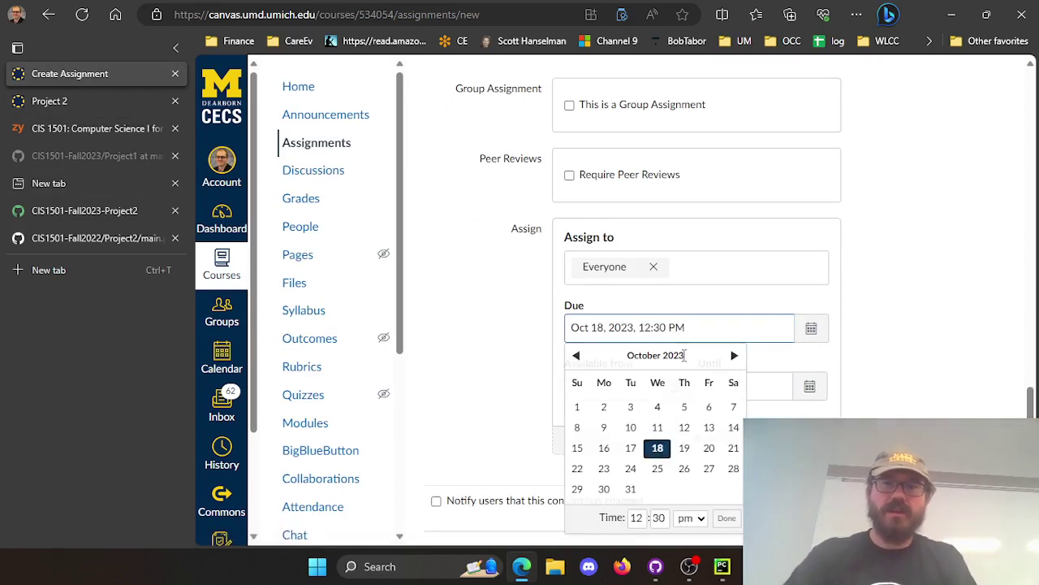
key("Tab")
key("Return")
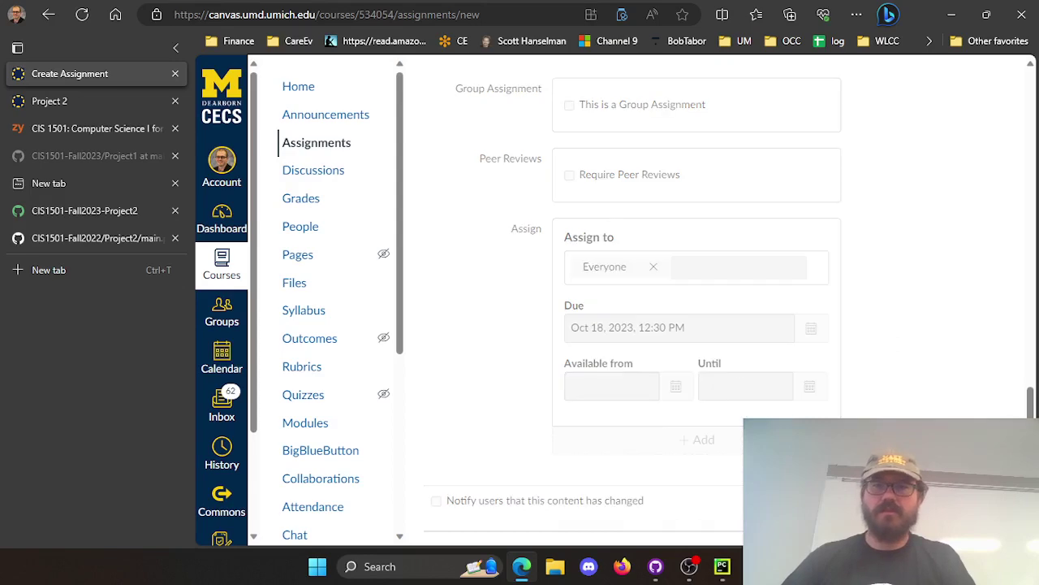
Add a rubric titled Project 2 and use it for assignment grading.
scroll(618, 354, "down", 10)
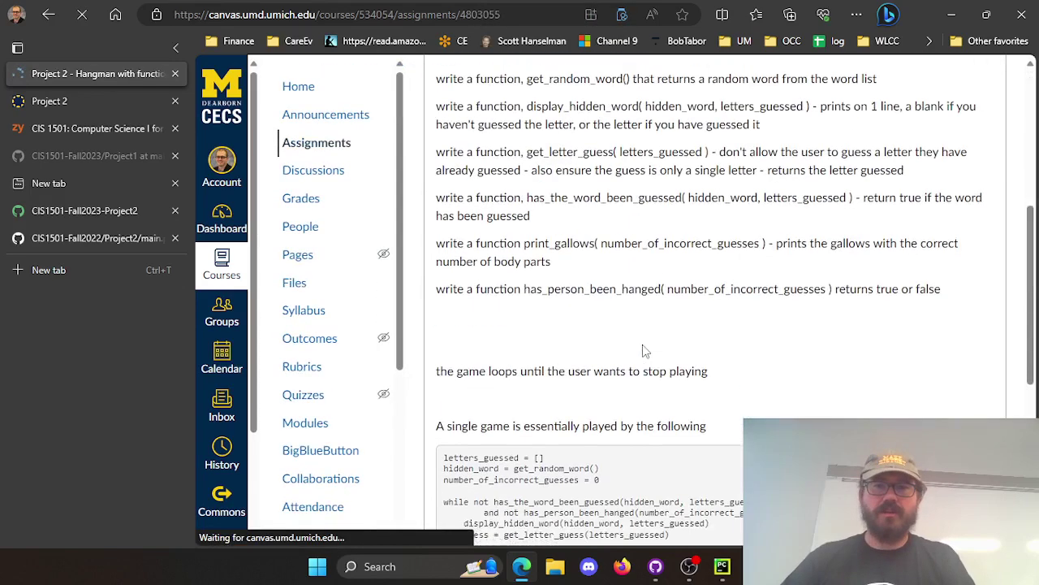
left_click(470, 401)
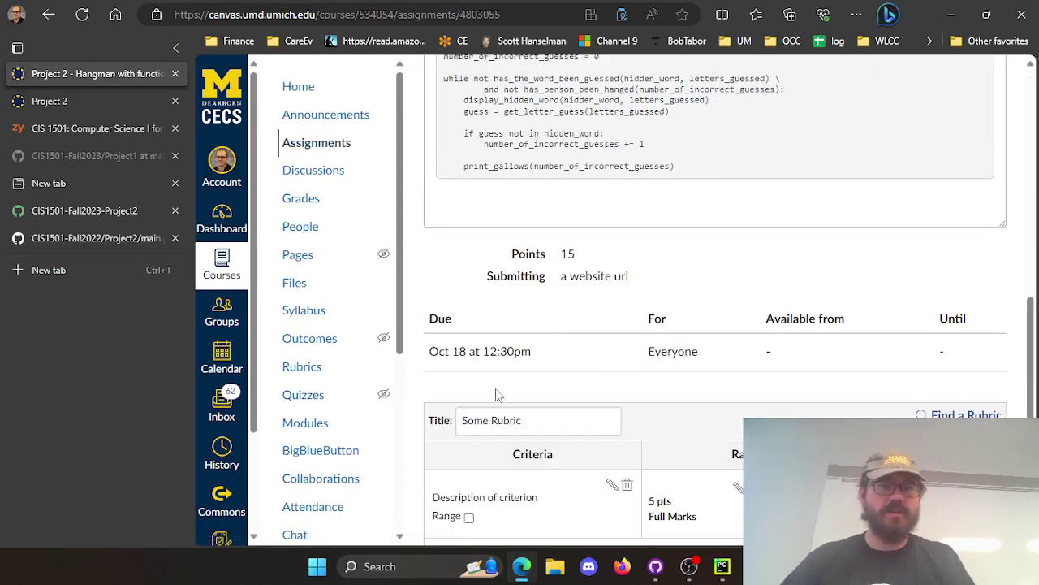
type("Project 2")
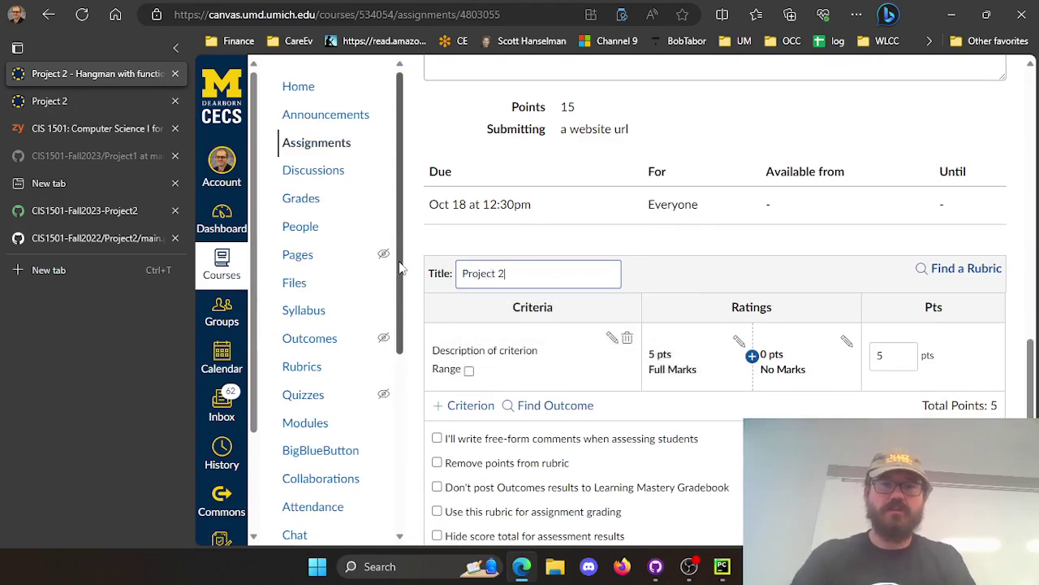
scroll(487, 485, "down", 1)
left_click(499, 438)
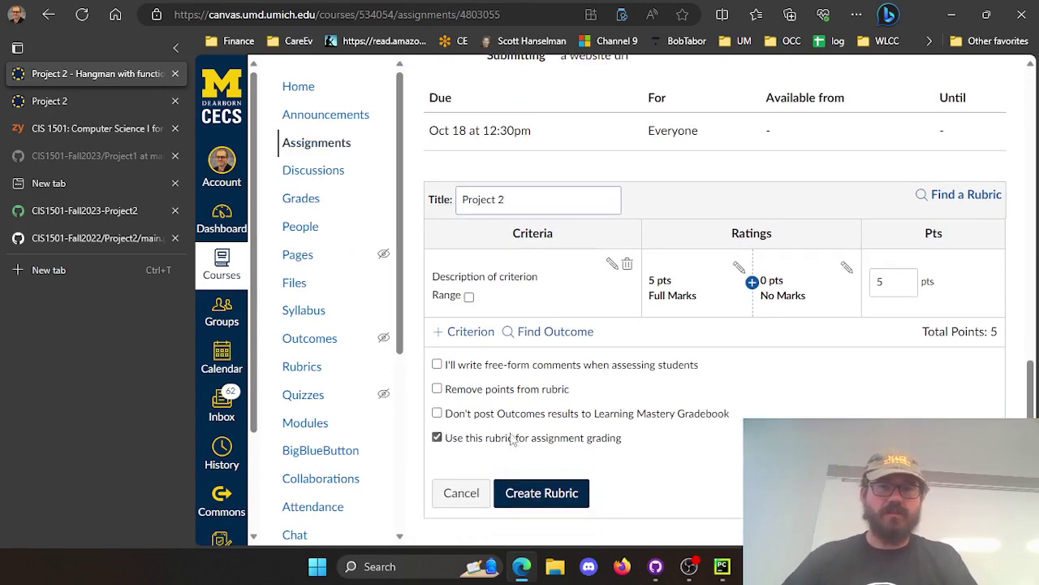
Fill the first criterion with the get_random_word() text from the older rubric, worth 2.5 points.
left_click(81, 101)
scroll(610, 354, "down", 1)
left_click_drag(733, 263, 413, 259)
left_click(94, 74)
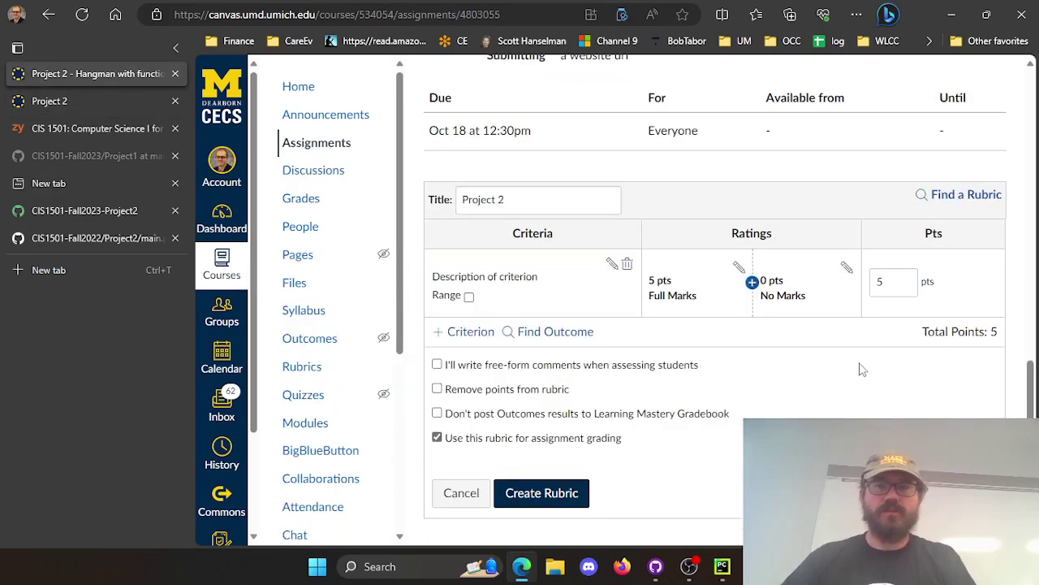
left_click(612, 266)
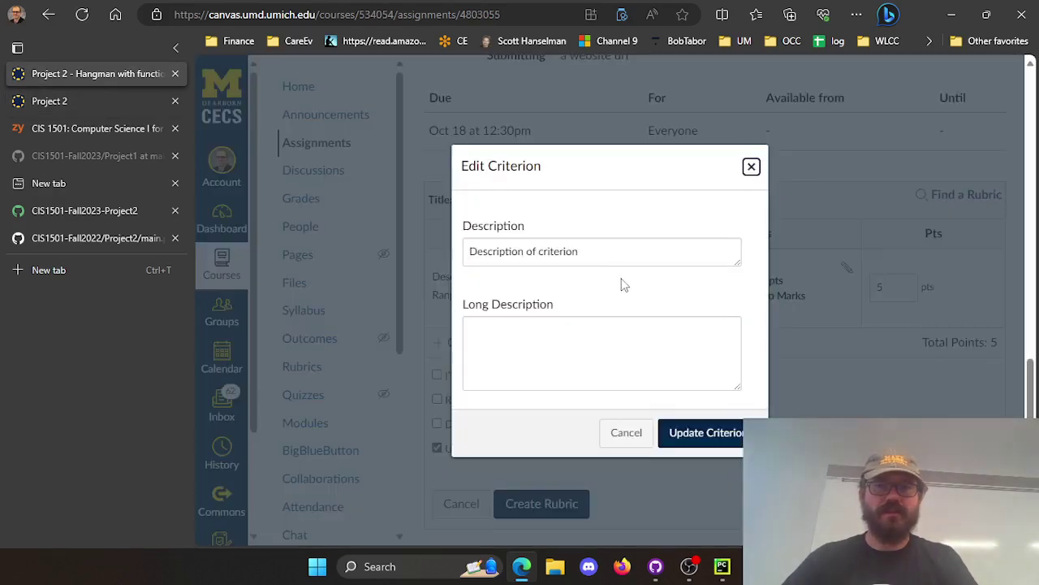
type("Outcomeget_random_word() that returns a random word from the word list")
double_click(600, 251)
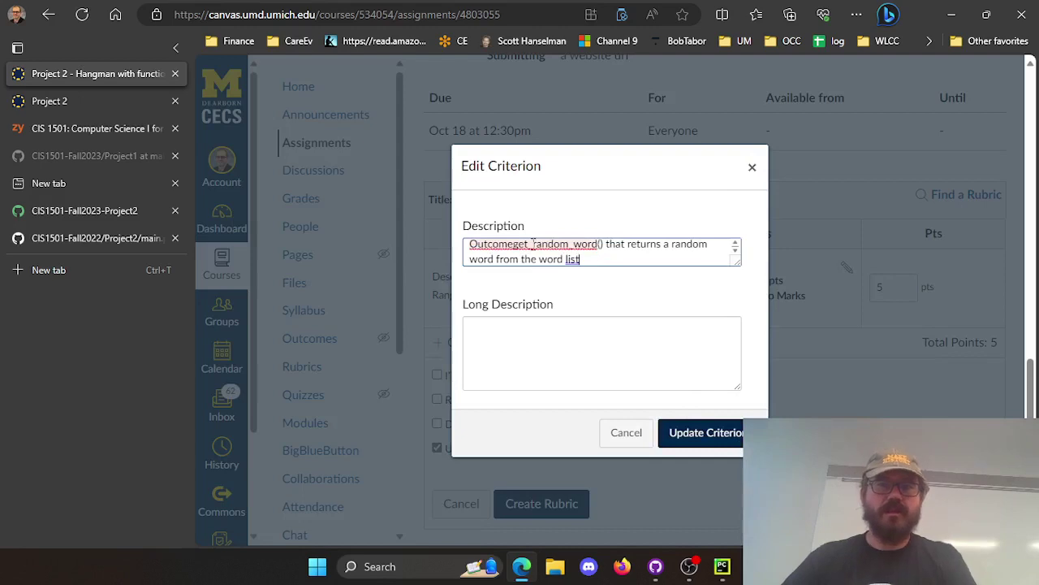
left_click(528, 245)
key("BackSpace")
key("BackSpace")
key("BackSpace")
key("BackSpace")
key("BackSpace")
key("BackSpace")
key("BackSpace")
key("BackSpace")
key("BackSpace")
key("BackSpace")
key("BackSpace")
key("BackSpace")
key("BackSpace")
key("BackSpace")
key("BackSpace")
key("BackSpace")
key("BackSpace")
key("BackSpace")
key("BackSpace")
key("BackSpace")
key("BackSpace")
key("BackSpace")
key("BackSpace")
key("BackSpace")
key("BackSpace")
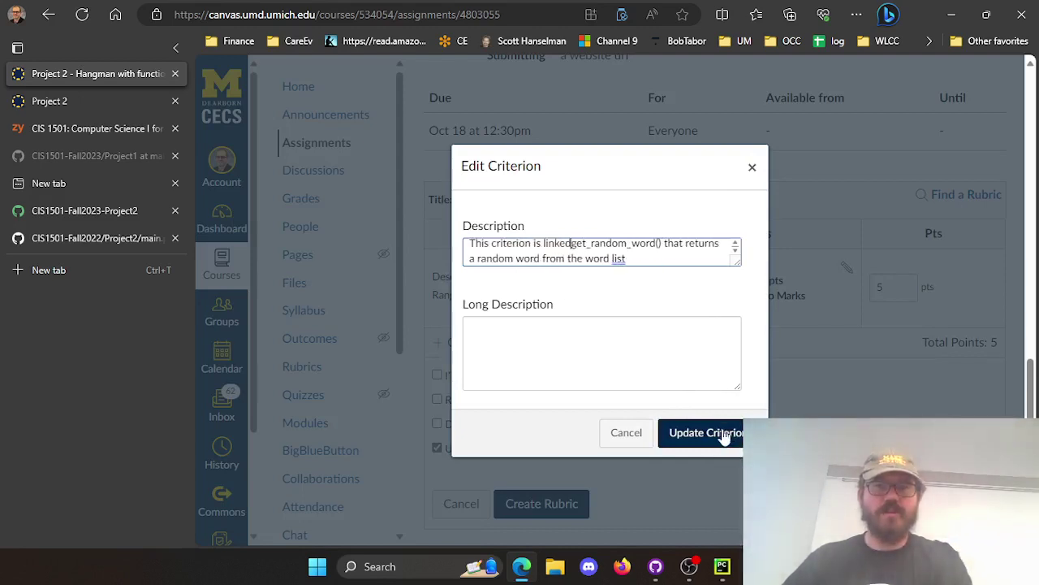
left_click(720, 434)
double_click(945, 296)
type("2.5")
Add a display_hidden_word criterion copied from the older Project 2 rubric, worth 2.5 points.
left_click(471, 343)
left_click(73, 101)
left_click_drag(728, 288, 428, 276)
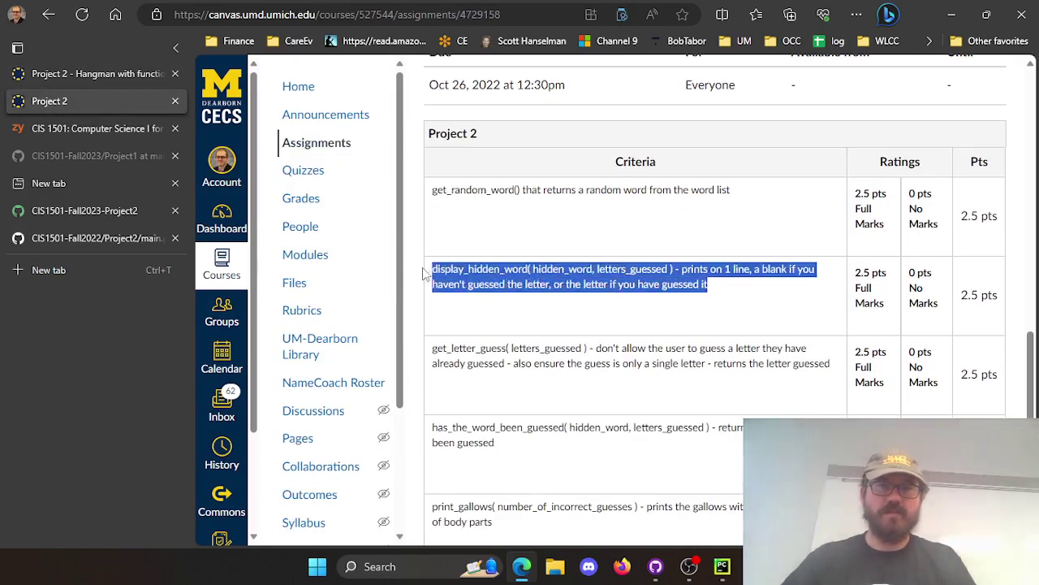
left_click(105, 74)
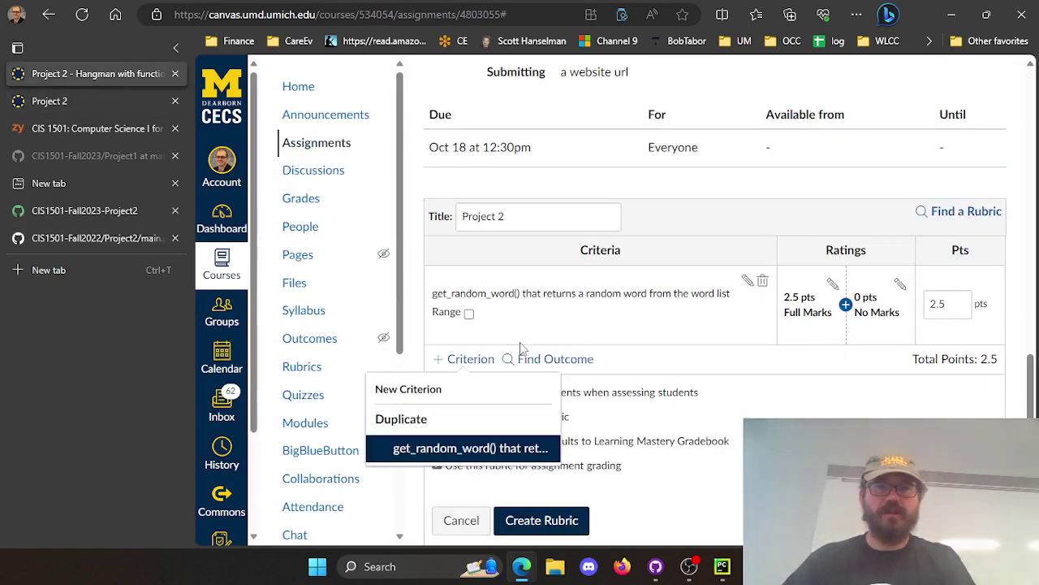
left_click(453, 389)
left_click(548, 285)
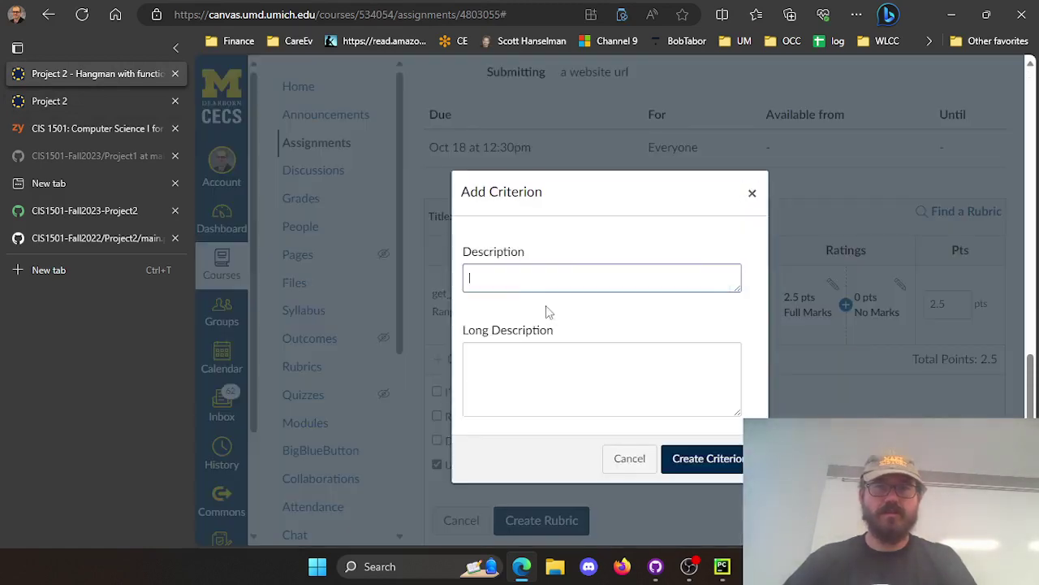
key("ctrl+v")
scroll(528, 275, "up", 1)
scroll(528, 274, "up", 2)
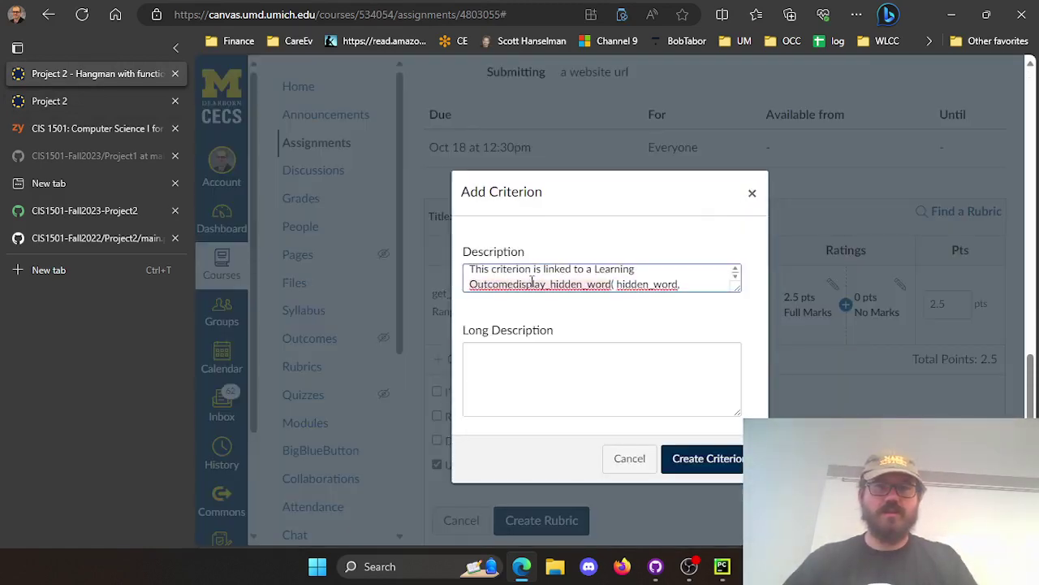
left_click(520, 282)
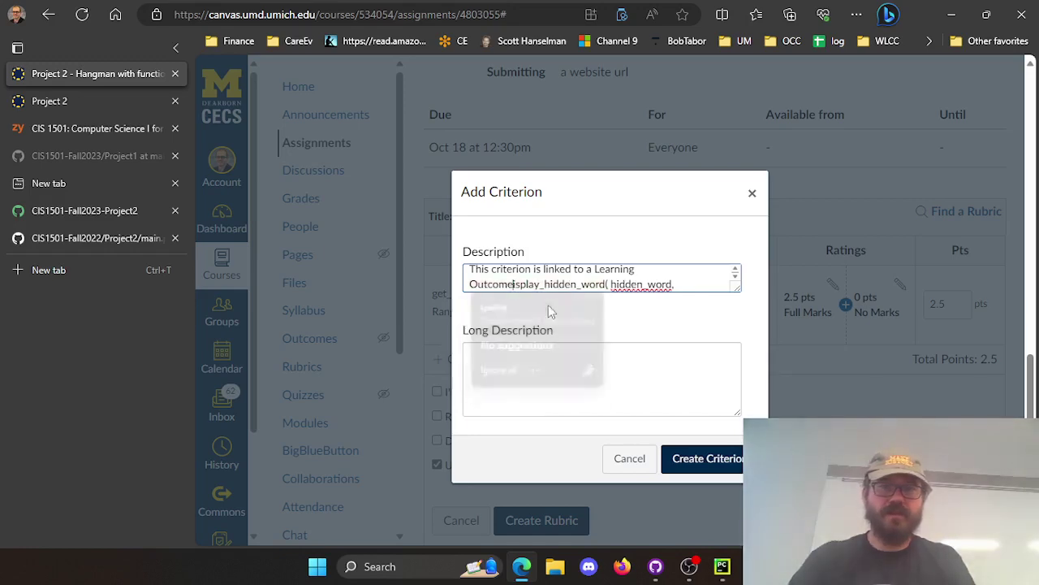
key("BackSpace")
key("BackSpace")
key("BackSpace")
key("BackSpace")
key("BackSpace")
key("BackSpace")
key("BackSpace")
key("BackSpace")
key("BackSpace")
key("BackSpace")
key("BackSpace")
key("BackSpace")
key("BackSpace")
key("BackSpace")
key("BackSpace")
key("BackSpace")
key("BackSpace")
key("BackSpace")
key("BackSpace")
key("BackSpace")
type("d")
left_click(709, 460)
double_click(946, 386)
type("2.5")
Add a get_letter_guess criterion copied from the older rubric, worth 2.5 points.
scroll(410, 285, "down", 2)
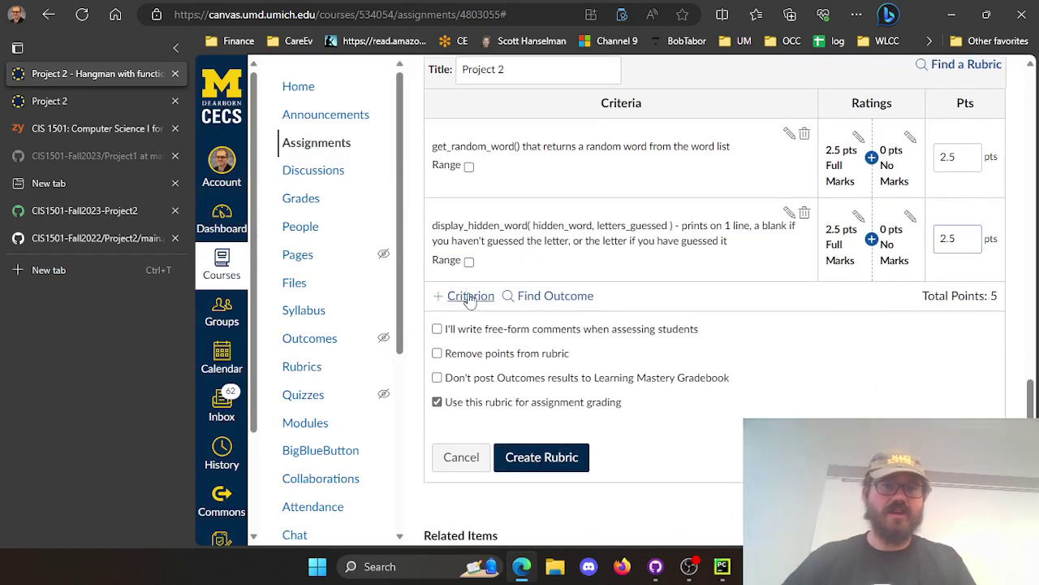
left_click(464, 297)
left_click(68, 103)
scroll(617, 325, "down", 3)
left_click_drag(830, 215, 435, 203)
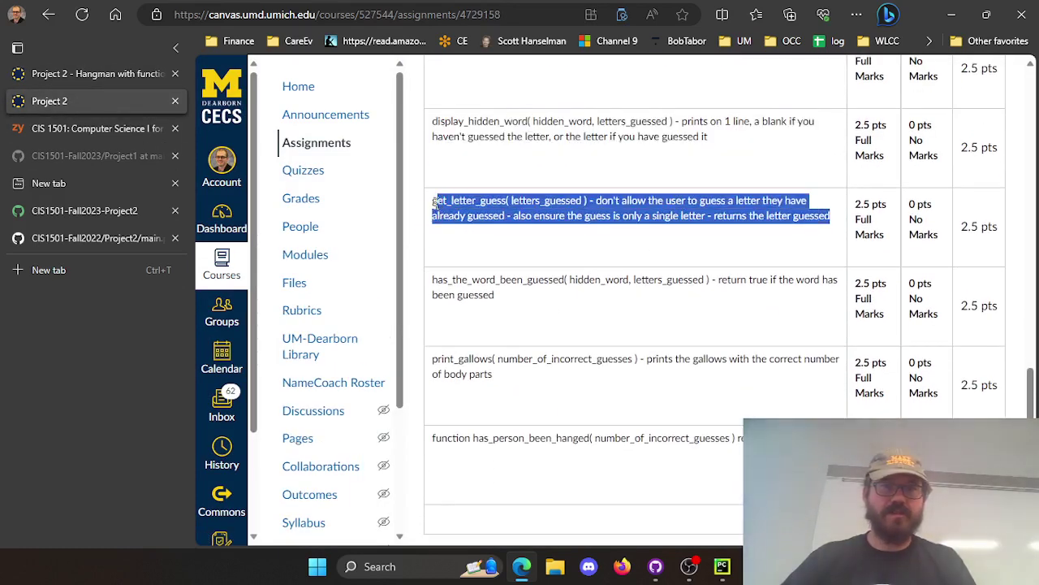
left_click(106, 74)
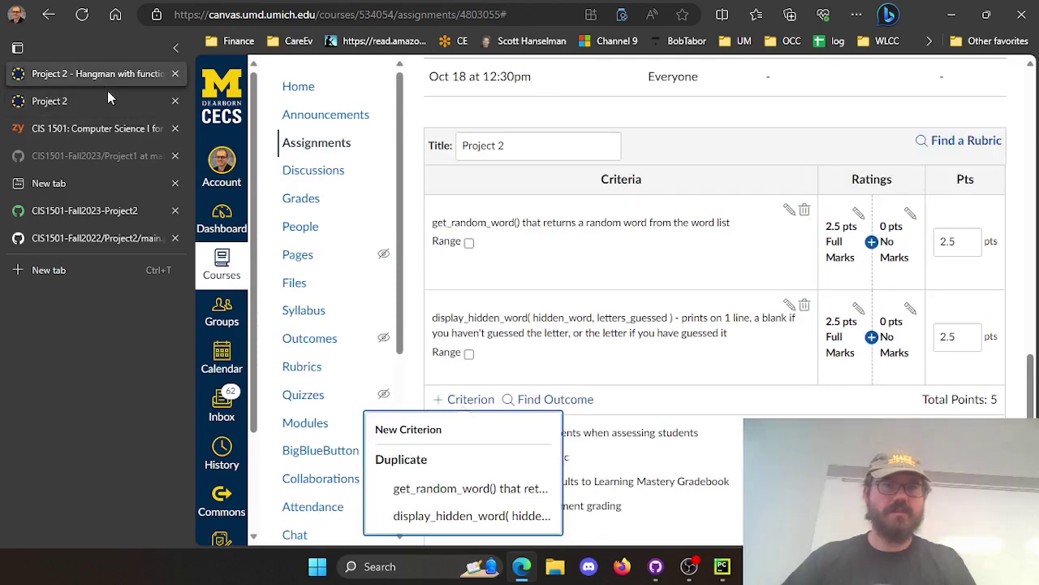
left_click(434, 431)
type("get_letter_guess( letters_guessed ) - don't allow the user to guess a letter they have already guessed - also ensure the guess is only a single letter - returns the letter guessed")
key("ctrl+a")
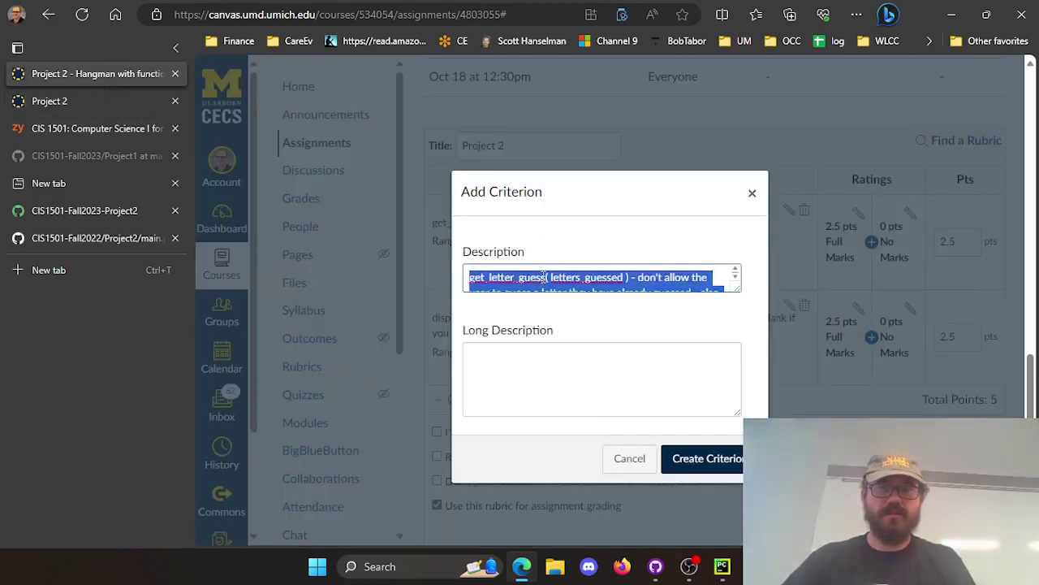
scroll(542, 277, "up", 3)
scroll(650, 362, "down", 4)
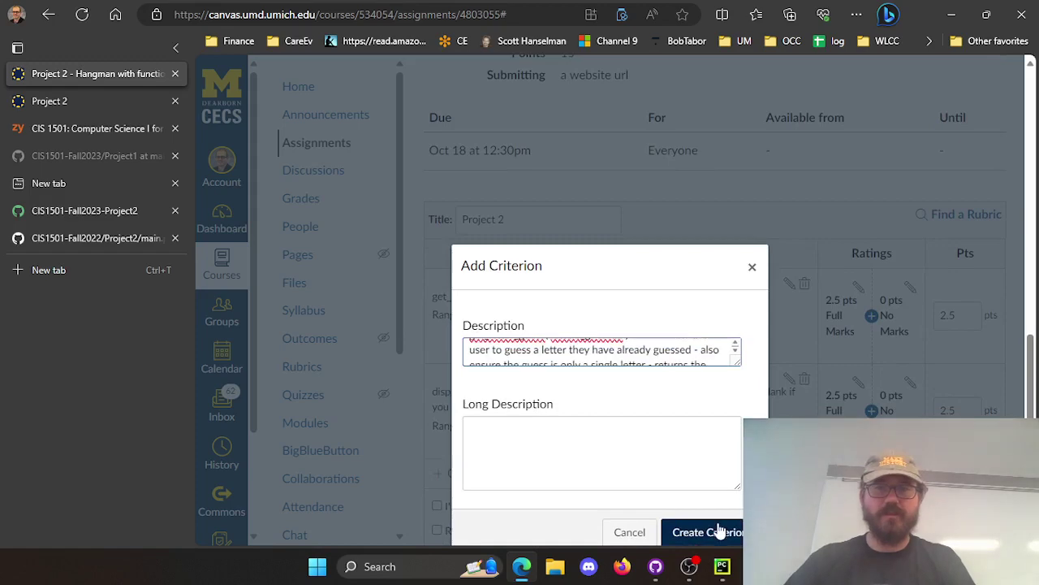
left_click(719, 531)
scroll(972, 347, "down", 2)
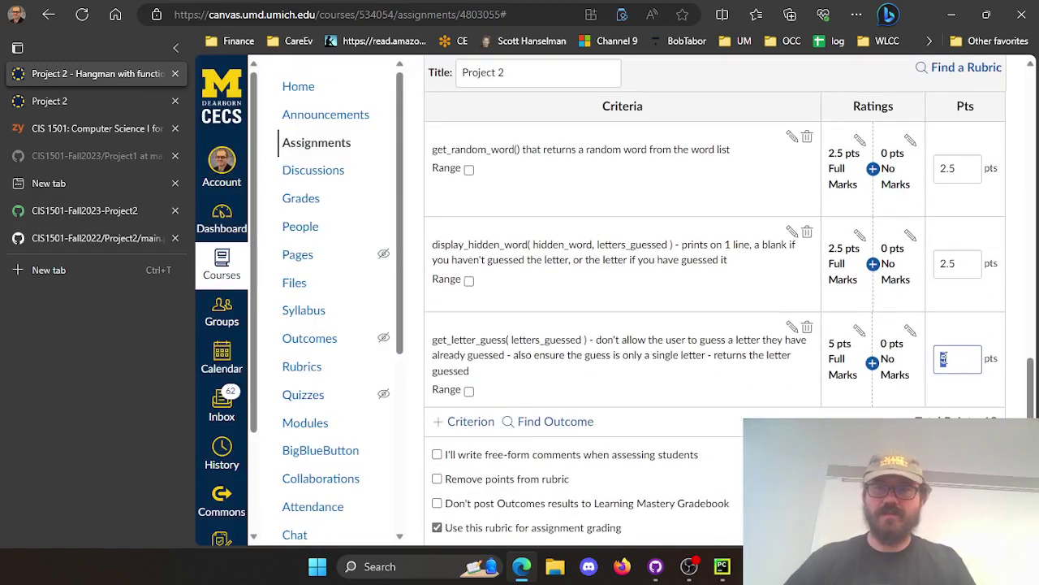
type("2.5")
scroll(649, 341, "down", 1)
Add a has_the_word_been_guessed criterion copied from the older rubric, worth 2.5 points.
left_click(431, 333)
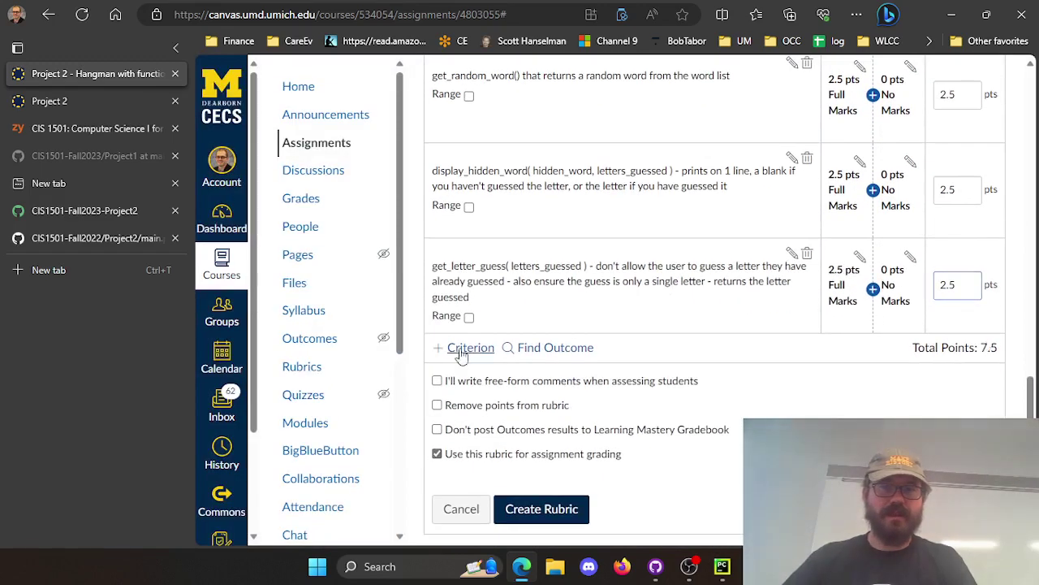
left_click(467, 358)
left_click(417, 239)
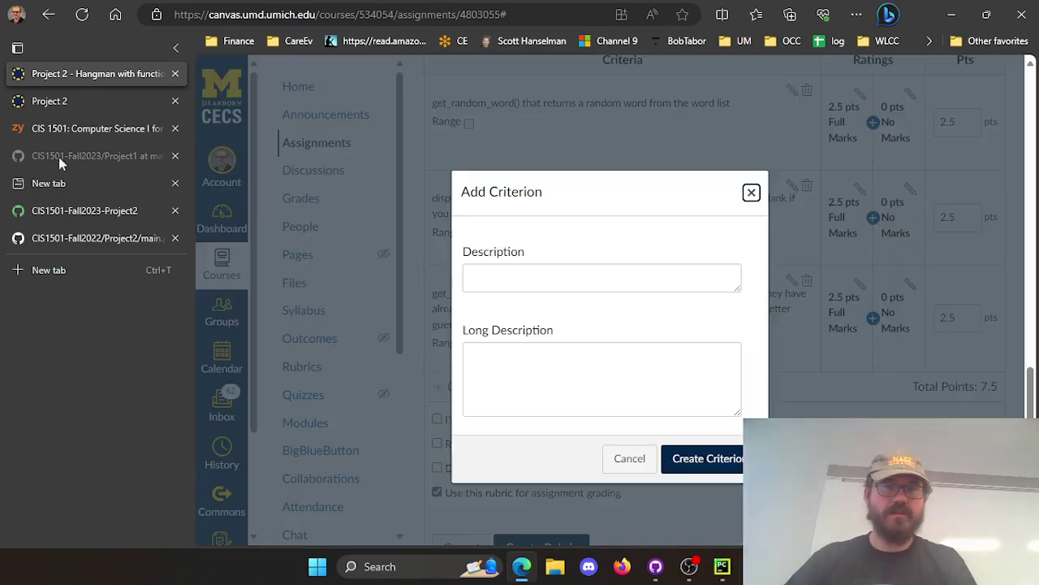
left_click(66, 101)
left_click_drag(540, 298, 426, 273)
key("ctrl+c")
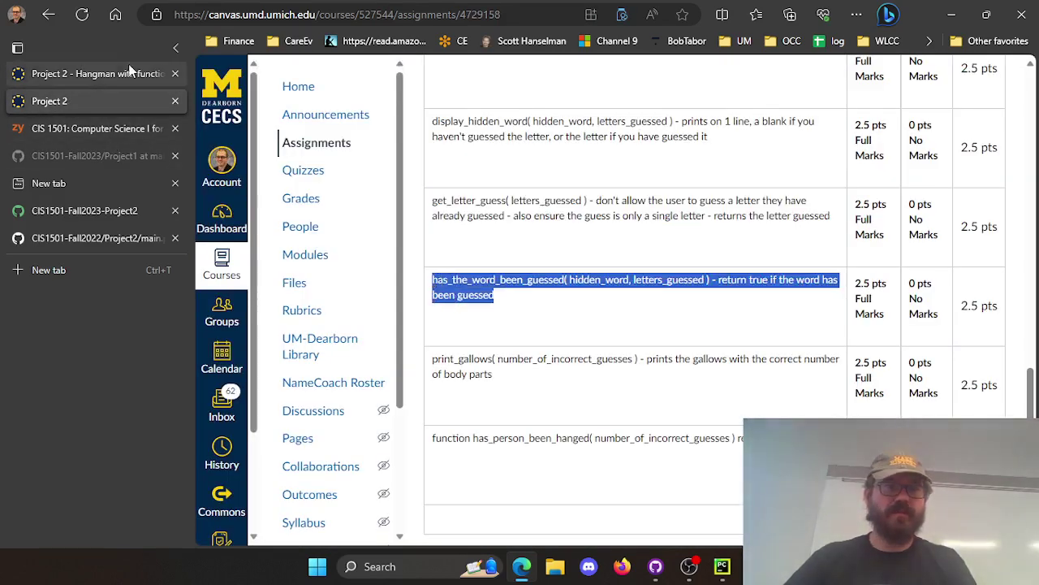
left_click(97, 73)
left_click(559, 280)
key("ctrl+v")
left_click(703, 460)
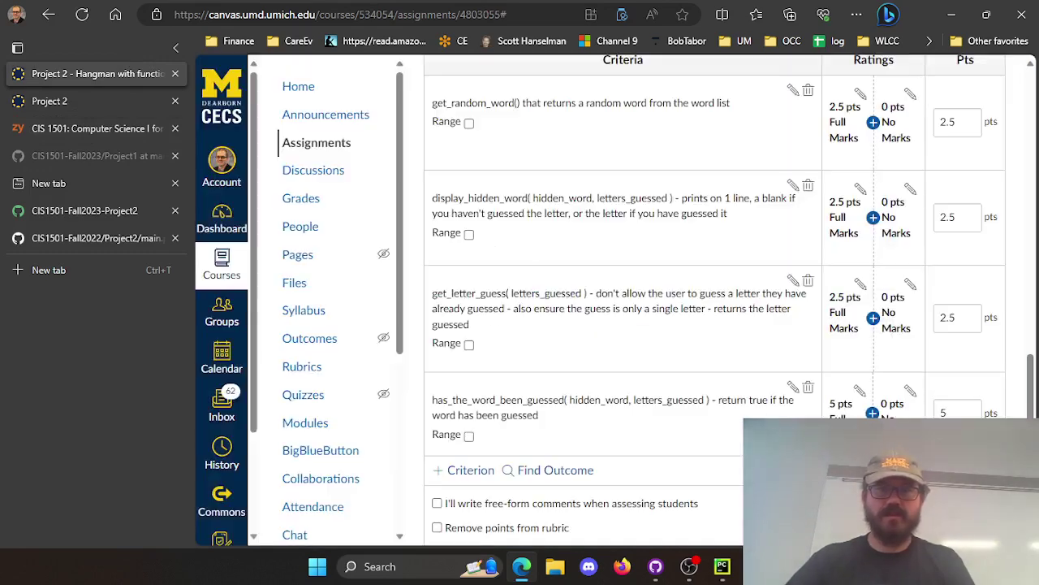
type("2.5")
Add a print_gallows criterion from the older rubric and set it to 2.5 points.
scroll(617, 244, "down", 2)
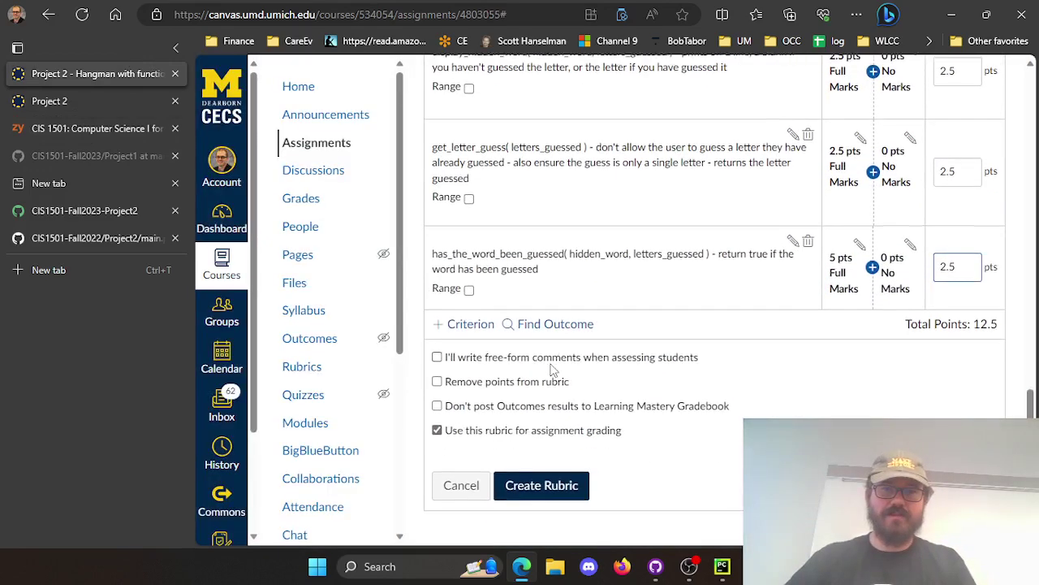
left_click(473, 336)
left_click(380, 230)
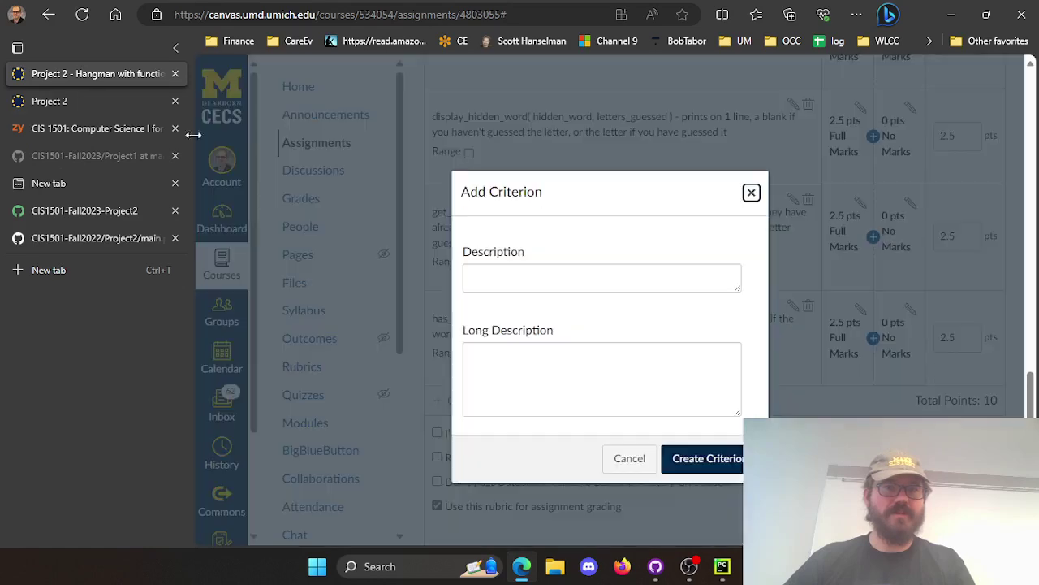
left_click(65, 100)
left_click_drag(494, 304, 435, 282)
key("ctrl+c")
left_click(144, 75)
left_click(543, 280)
key("ctrl+v")
left_click(703, 459)
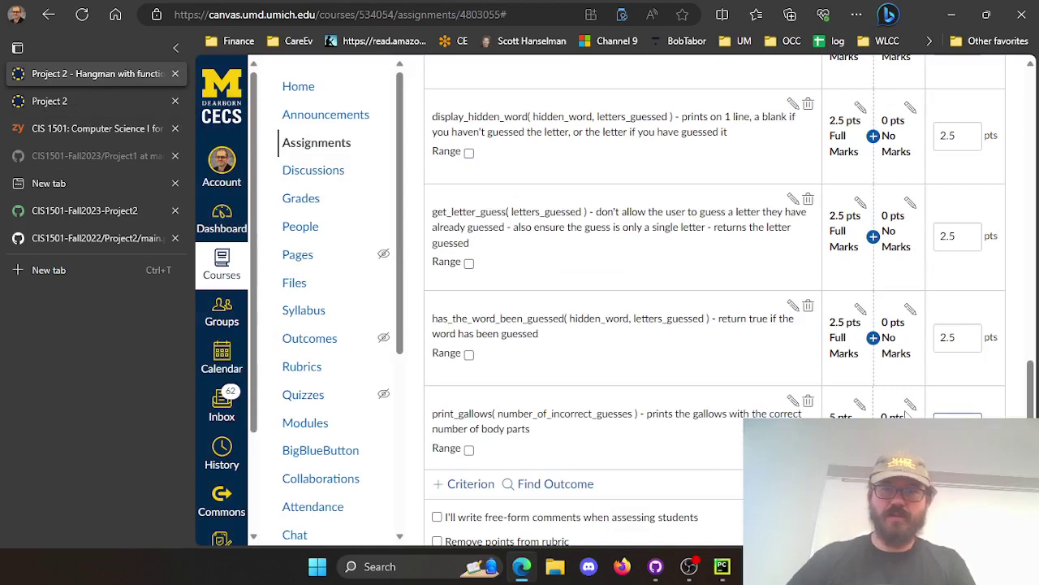
scroll(906, 415, "down", 1)
double_click(957, 355)
type("2.5")
Add a sixth has_person_been_hanged criterion copied from the other course's rubric.
left_click(465, 412)
left_click(97, 101)
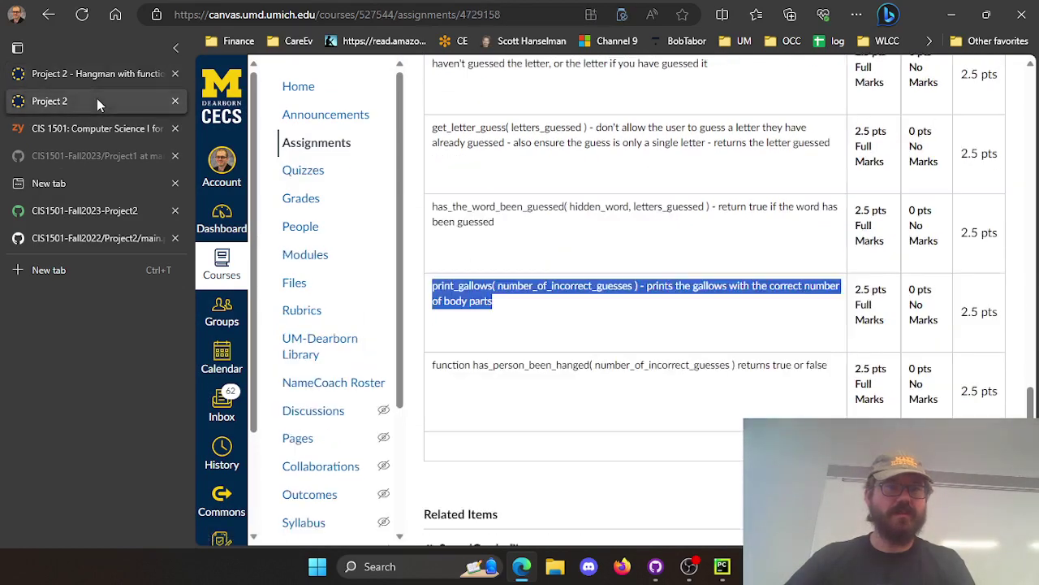
left_click_drag(839, 370, 430, 371)
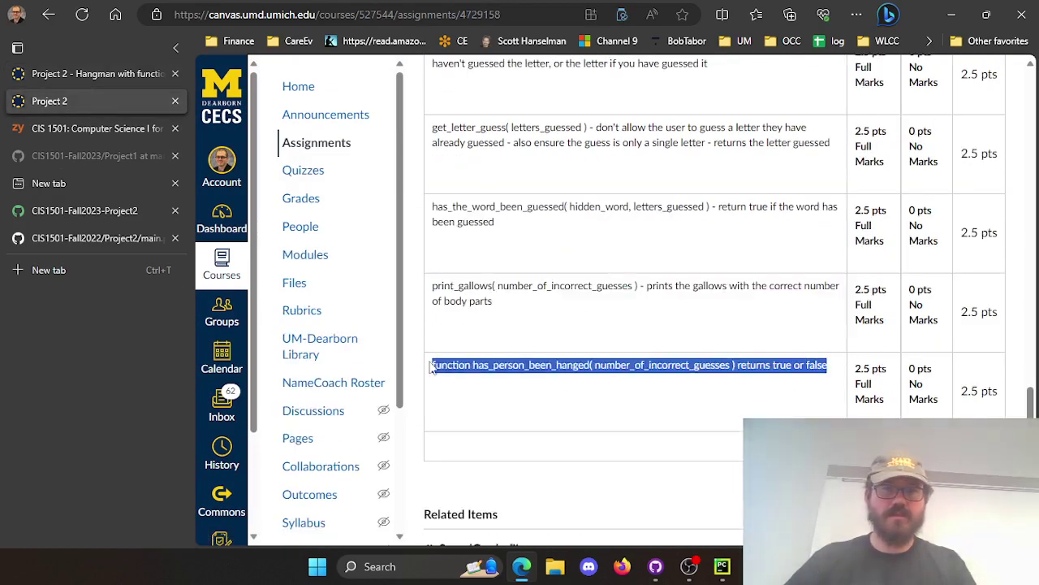
left_click(122, 75)
left_click(447, 230)
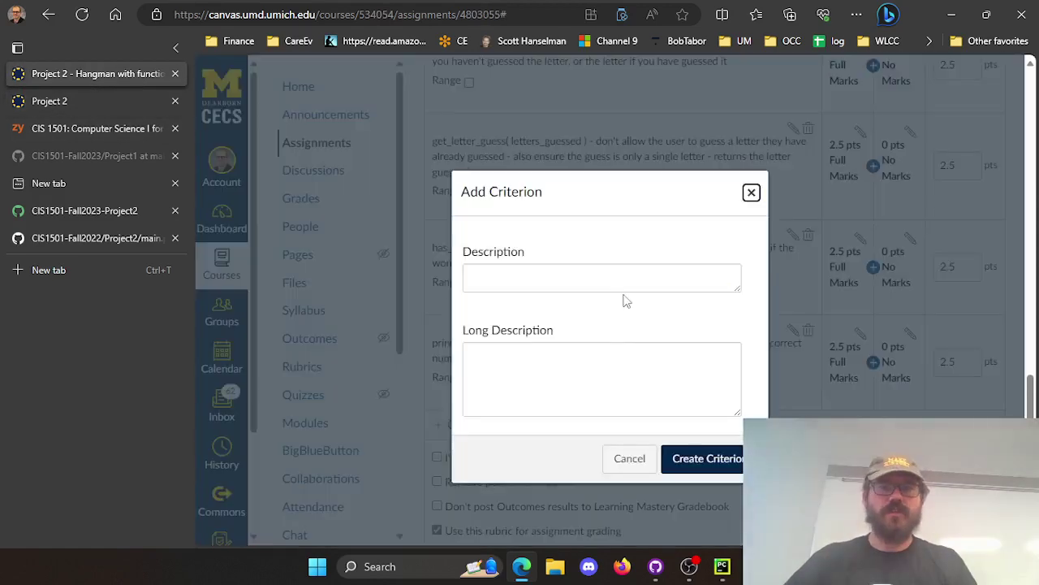
key("ctrl+v")
left_click(707, 458)
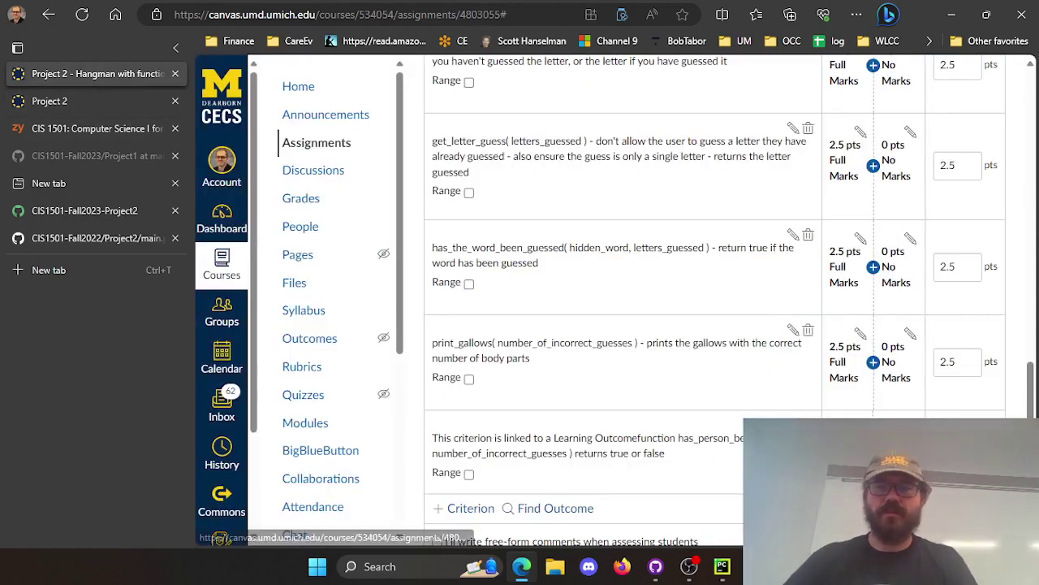
scroll(576, 460, "down", 3)
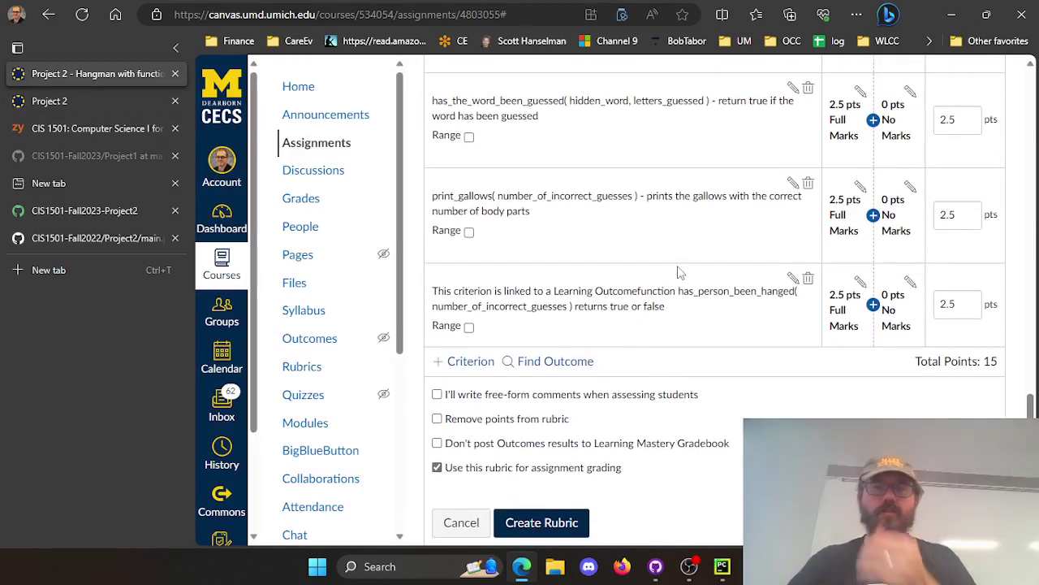
Save the Project 2 rubric, then highlight the game loop code and letters_guessed starting value.
left_click(541, 397)
scroll(650, 341, "up", 4)
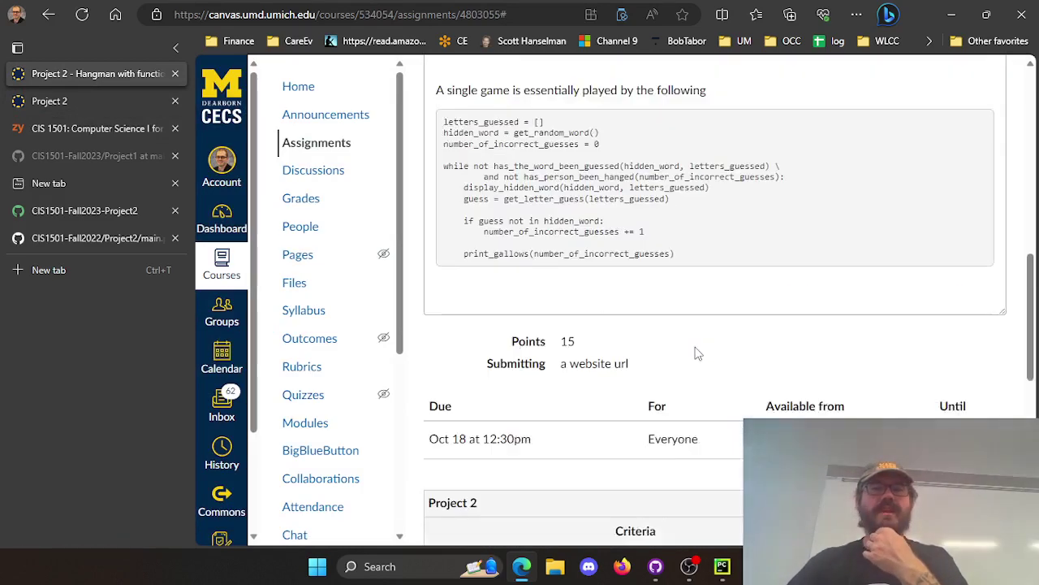
left_click_drag(603, 312, 444, 213)
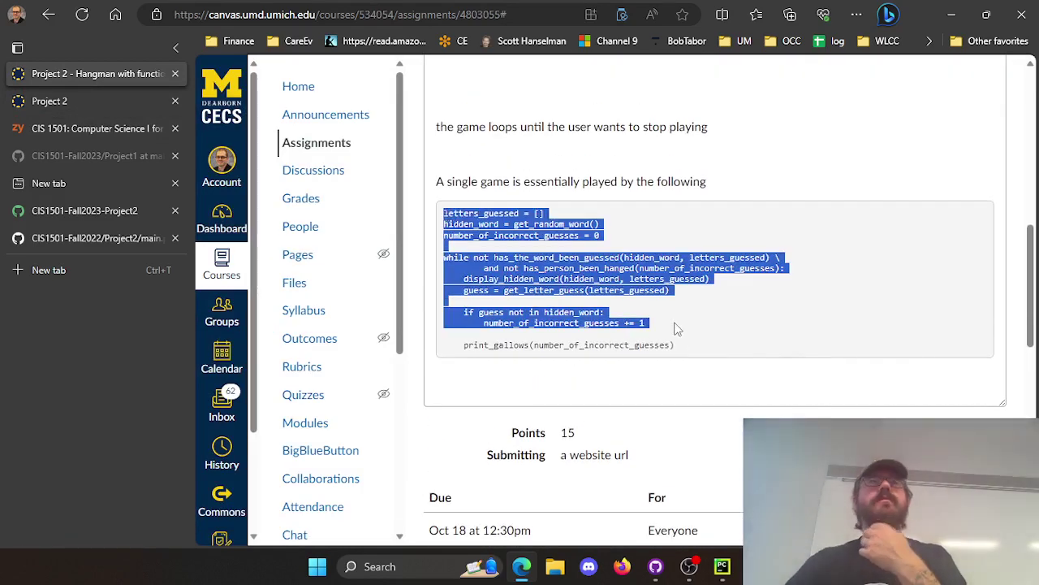
left_click(557, 216)
left_click_drag(557, 215, 496, 213)
left_click(568, 220)
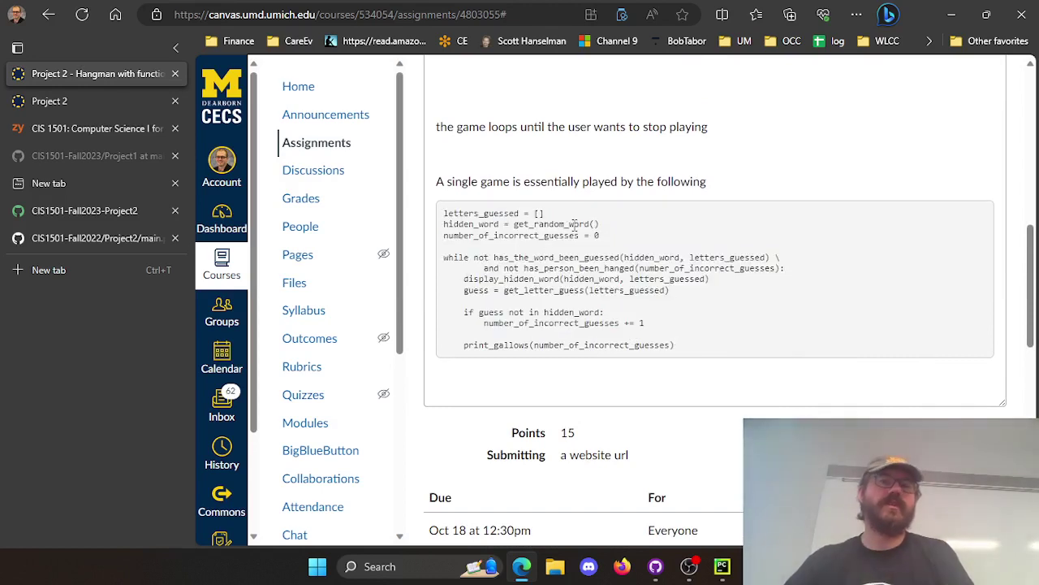
Highlight the hidden_word setup, incorrect-guess counter, while loop condition and its function calls.
left_click_drag(513, 226, 556, 237)
left_click_drag(484, 237, 687, 238)
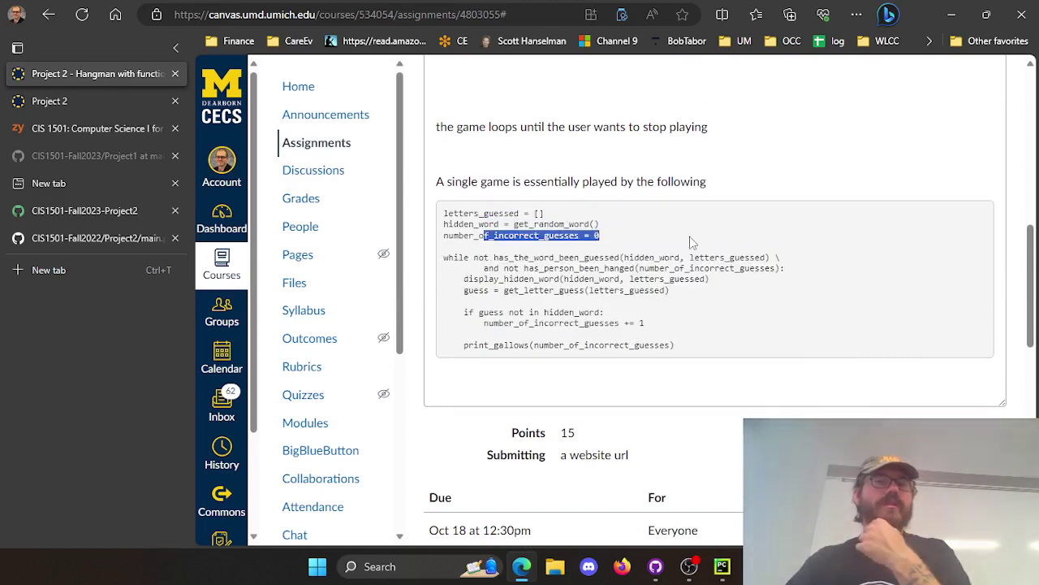
left_click_drag(513, 258, 596, 280)
left_click(519, 257)
left_click_drag(496, 257, 642, 269)
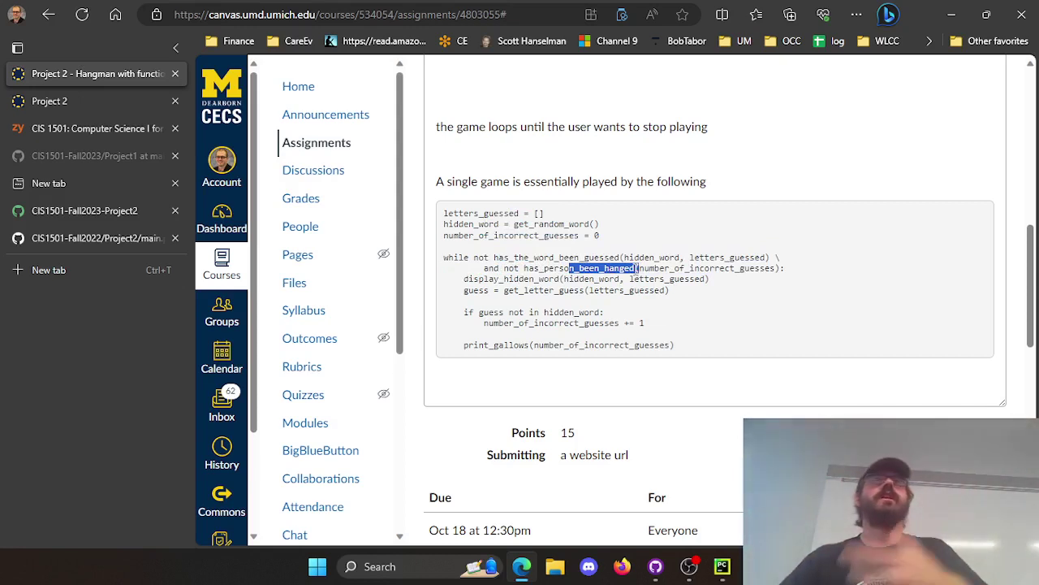
left_click(637, 257)
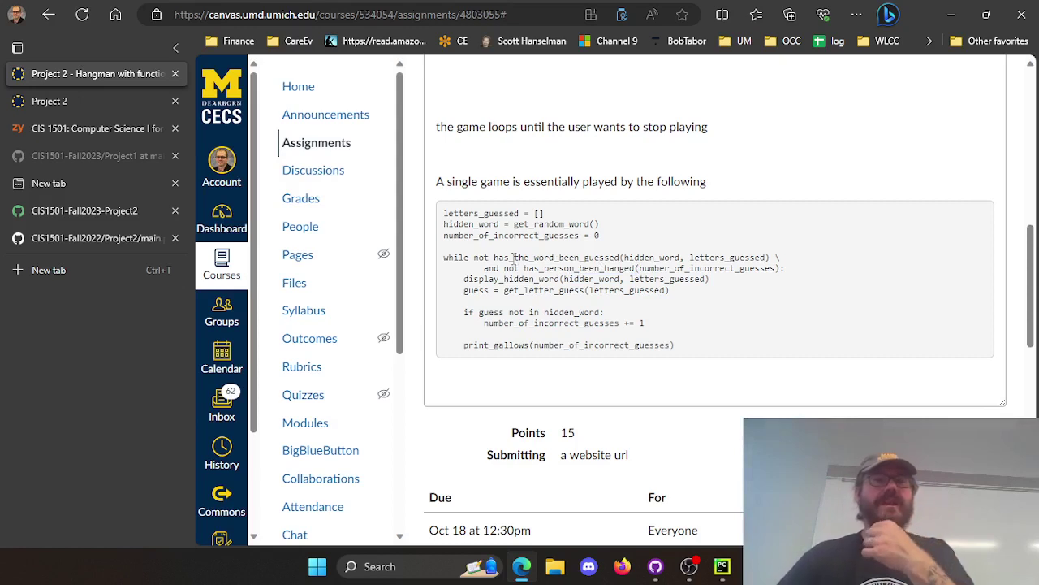
left_click_drag(495, 258, 763, 258)
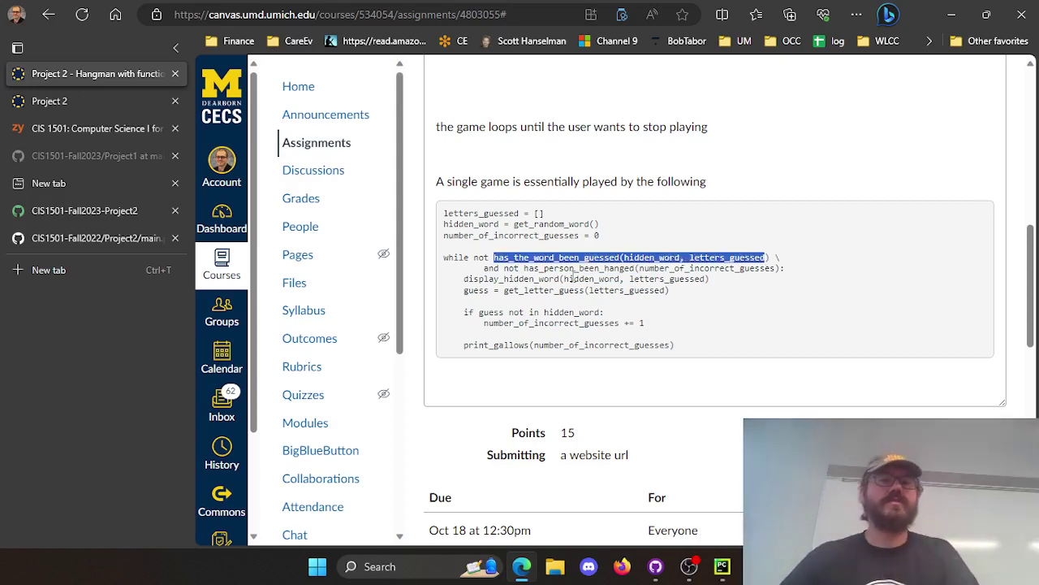
left_click_drag(524, 269, 755, 269)
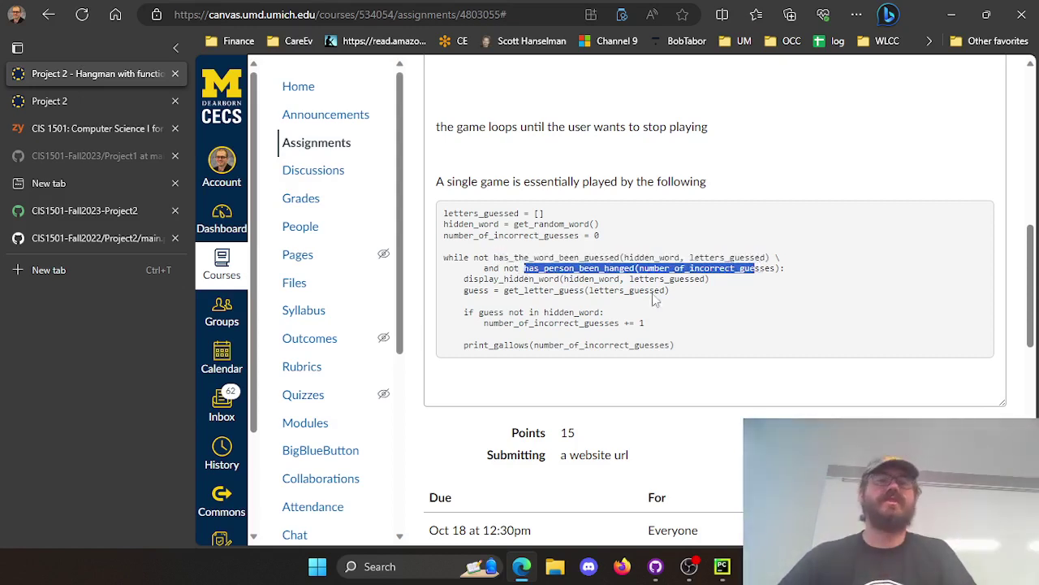
left_click(686, 315)
scroll(686, 317, "down", 10)
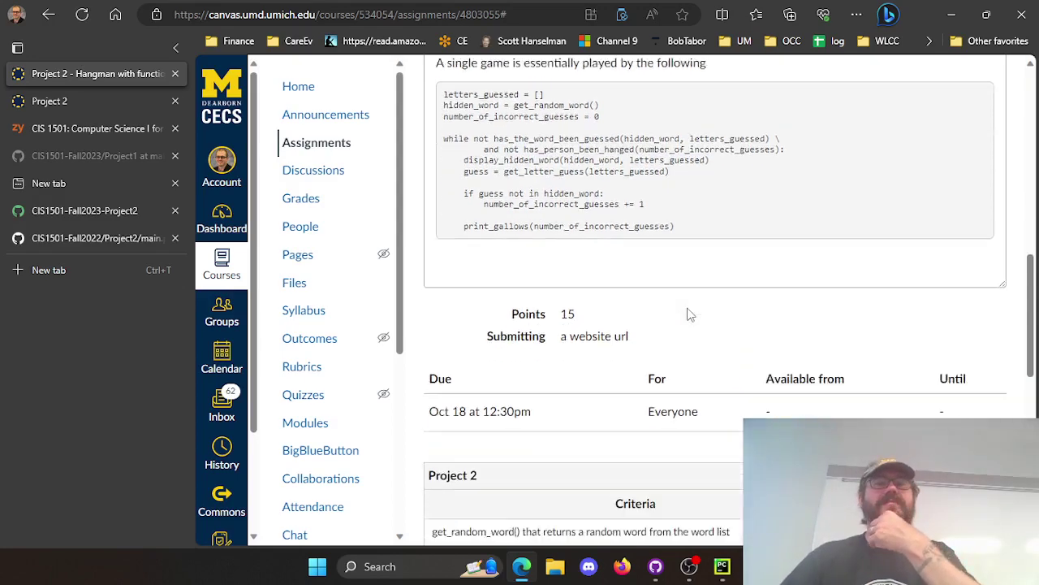
scroll(660, 363, "up", 10)
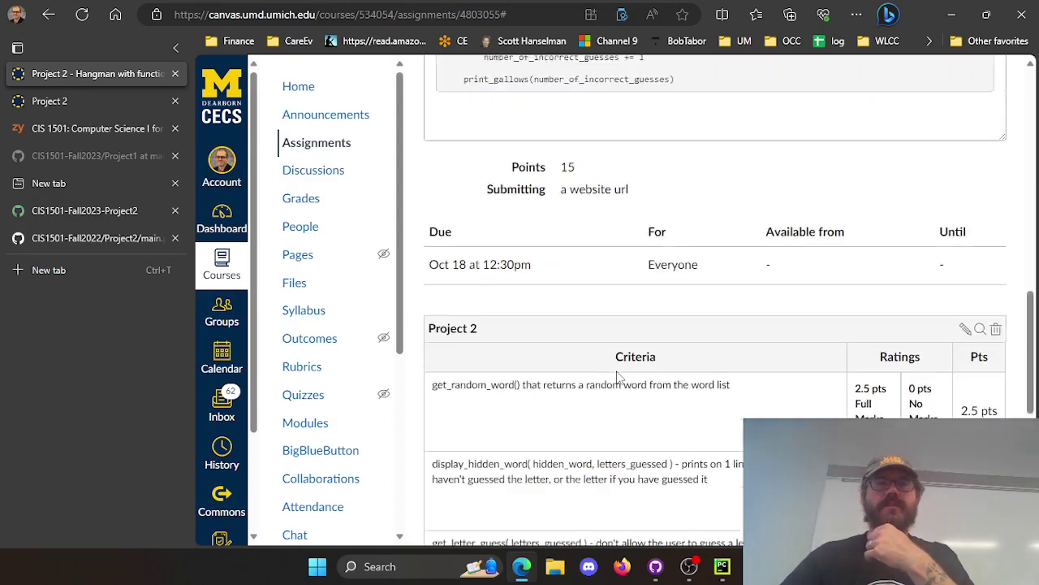
scroll(640, 339, "up", 5)
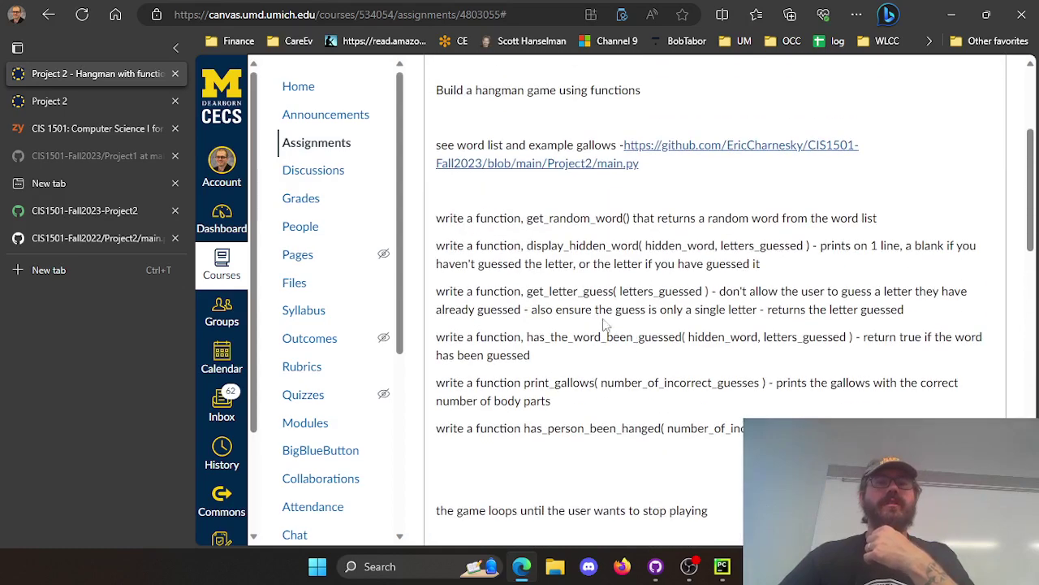
left_click_drag(534, 216, 676, 222)
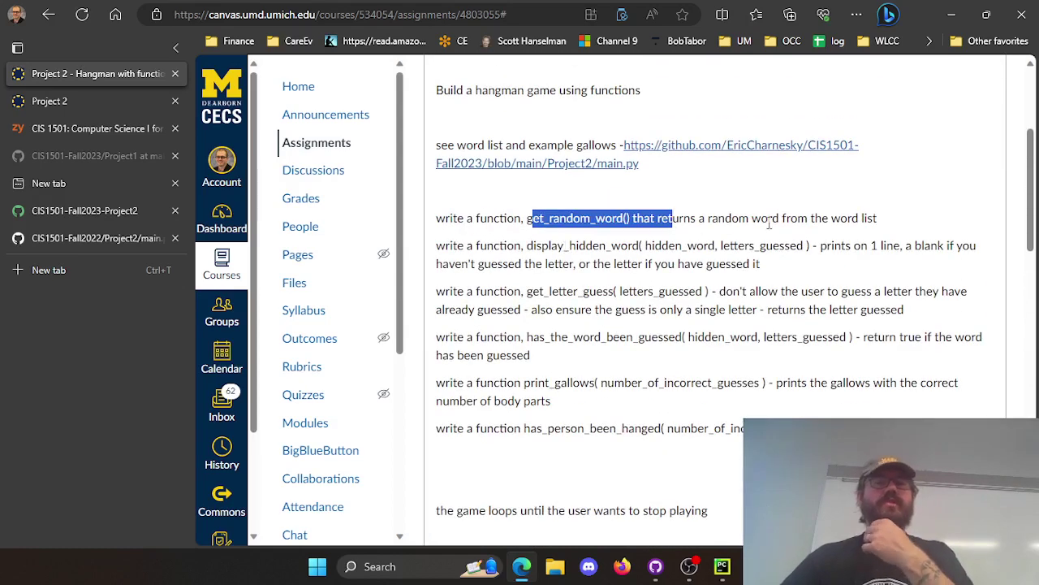
left_click_drag(592, 245, 804, 248)
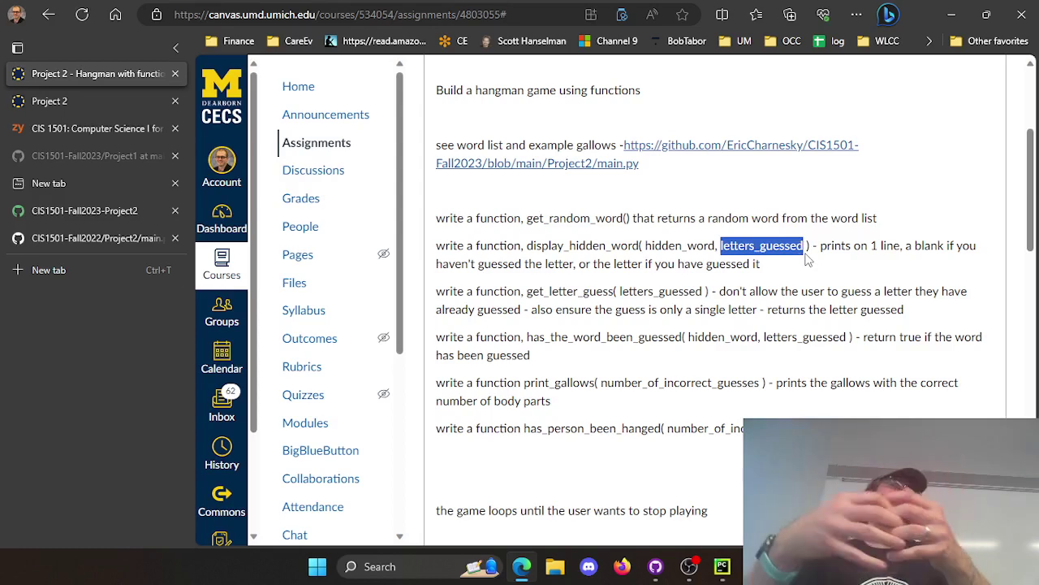
scroll(755, 259, "down", 5)
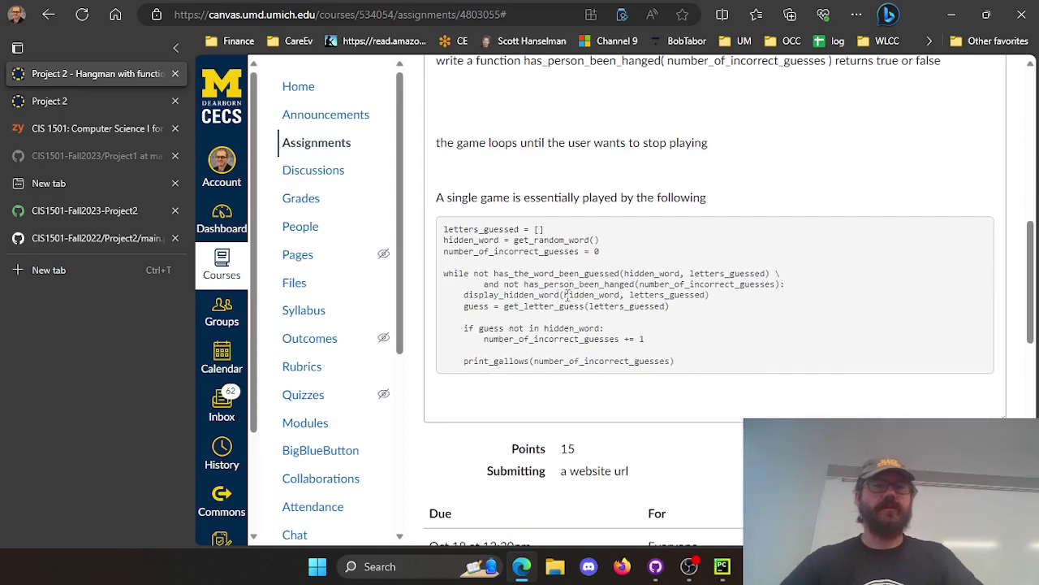
mouse_move(461, 300)
left_mouse_down()
mouse_move(710, 297)
mouse_move(465, 313)
left_mouse_up()
left_click(647, 308)
scroll(705, 339, "up", 5)
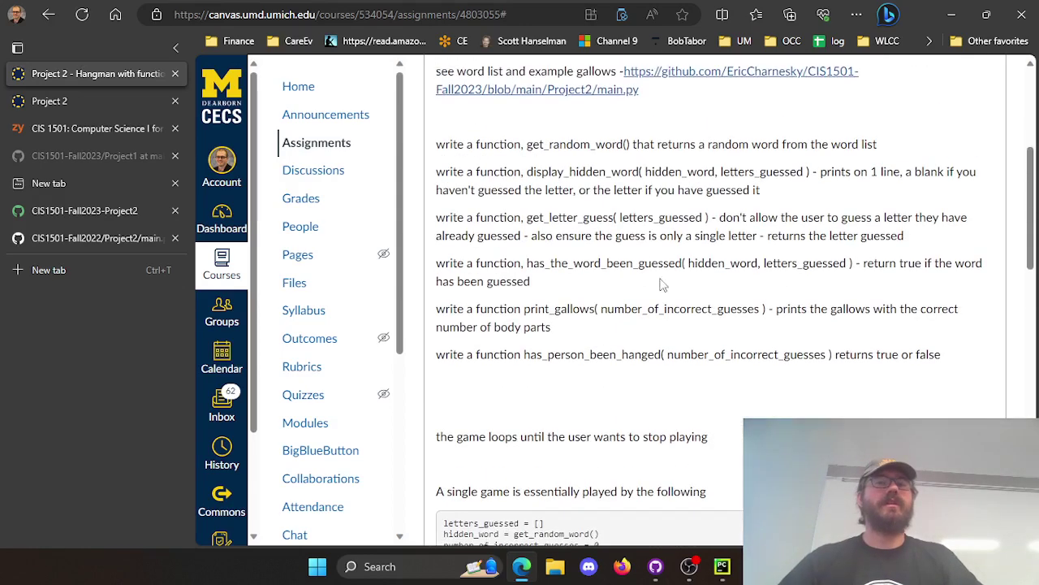
left_click_drag(597, 298, 696, 294)
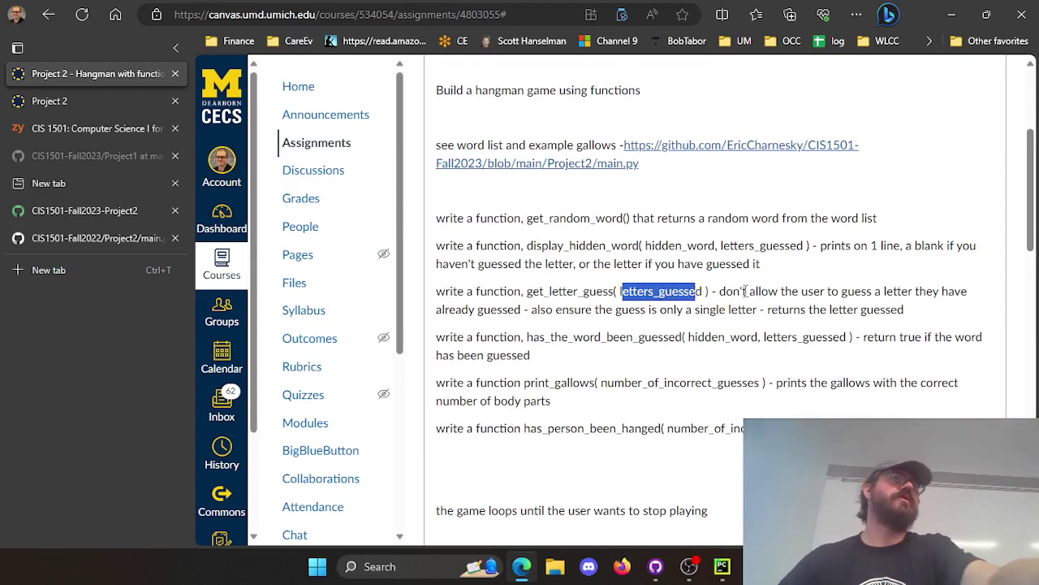
left_click_drag(768, 309, 889, 310)
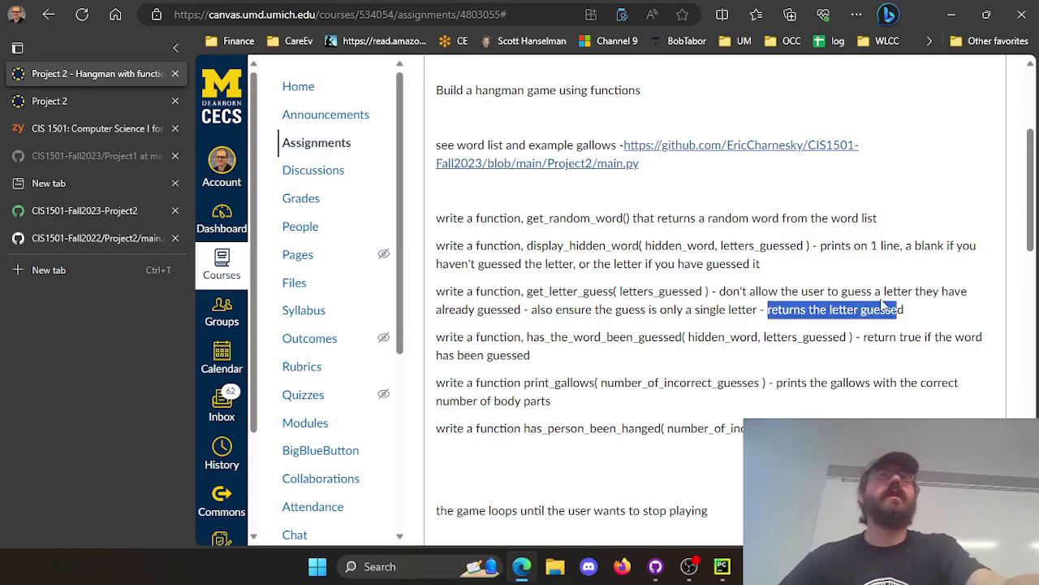
scroll(709, 286, "down", 5)
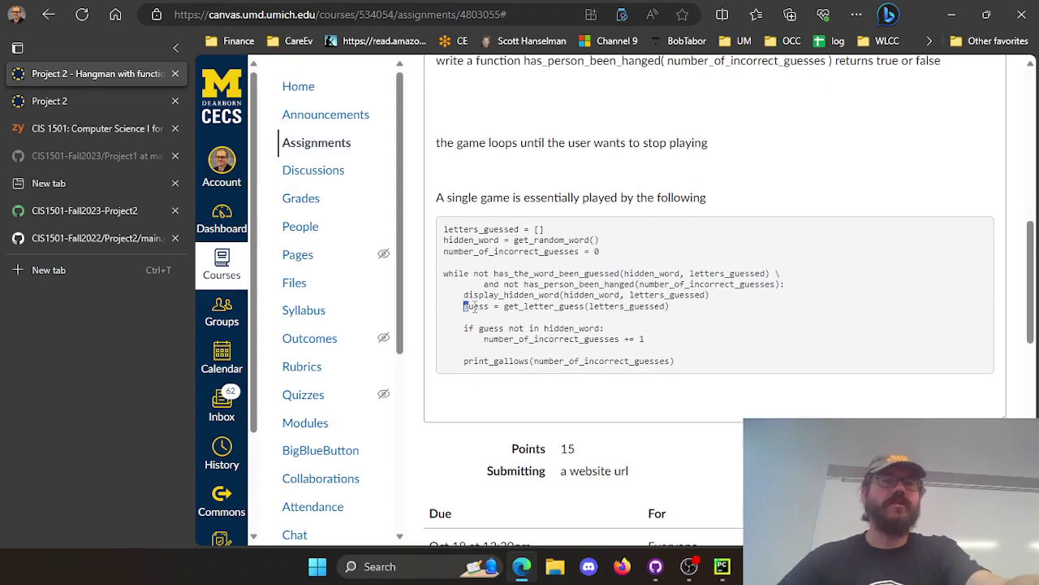
scroll(559, 268, "up", 1)
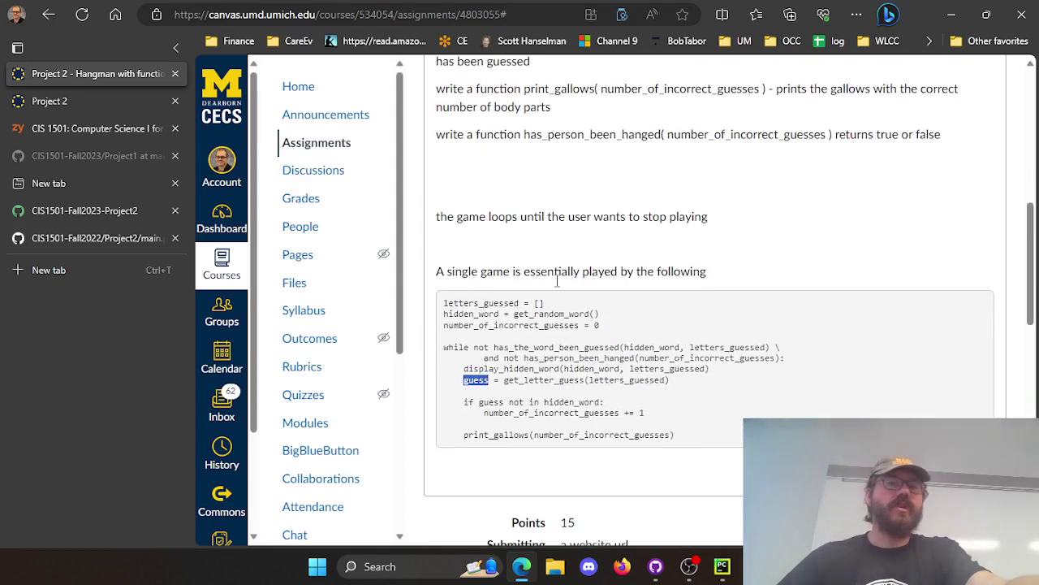
left_click_drag(478, 401, 552, 401)
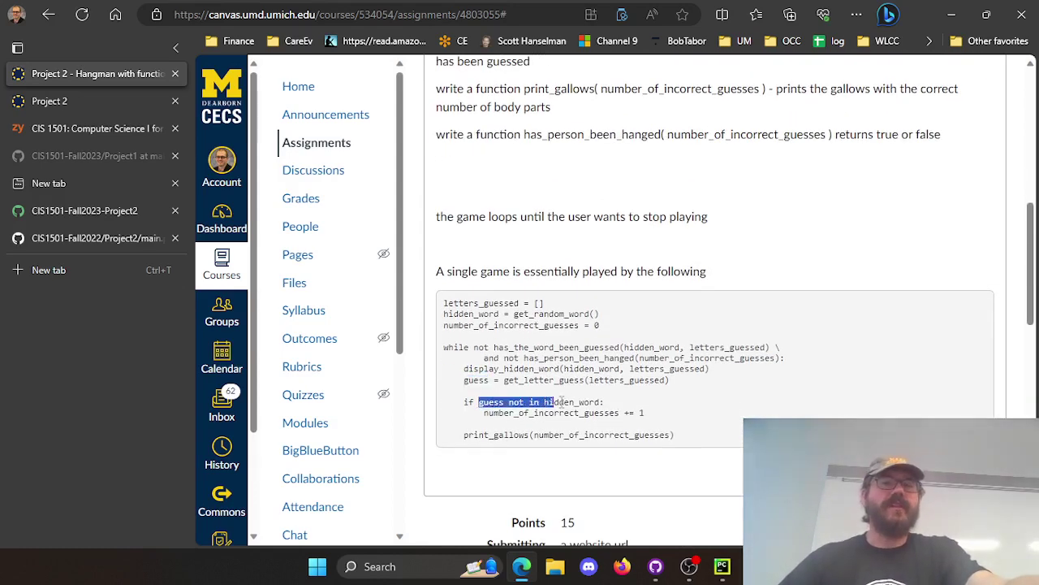